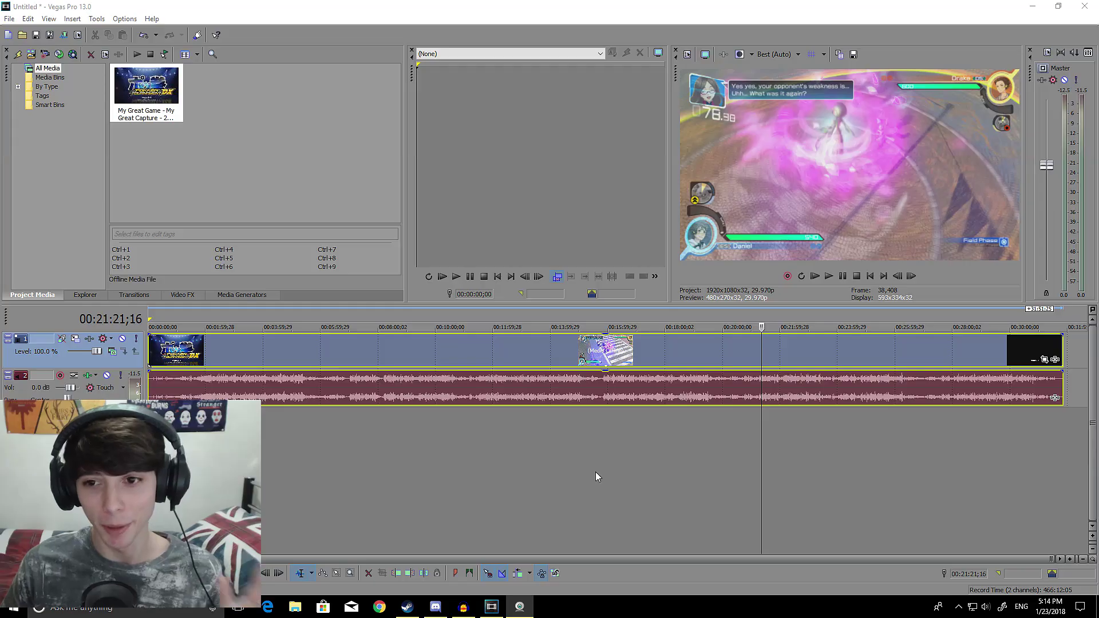
# Scrub through the gameplay footage to around 00:14:53
pyautogui.moveTo(592, 473); pyautogui.dragTo(546, 443)
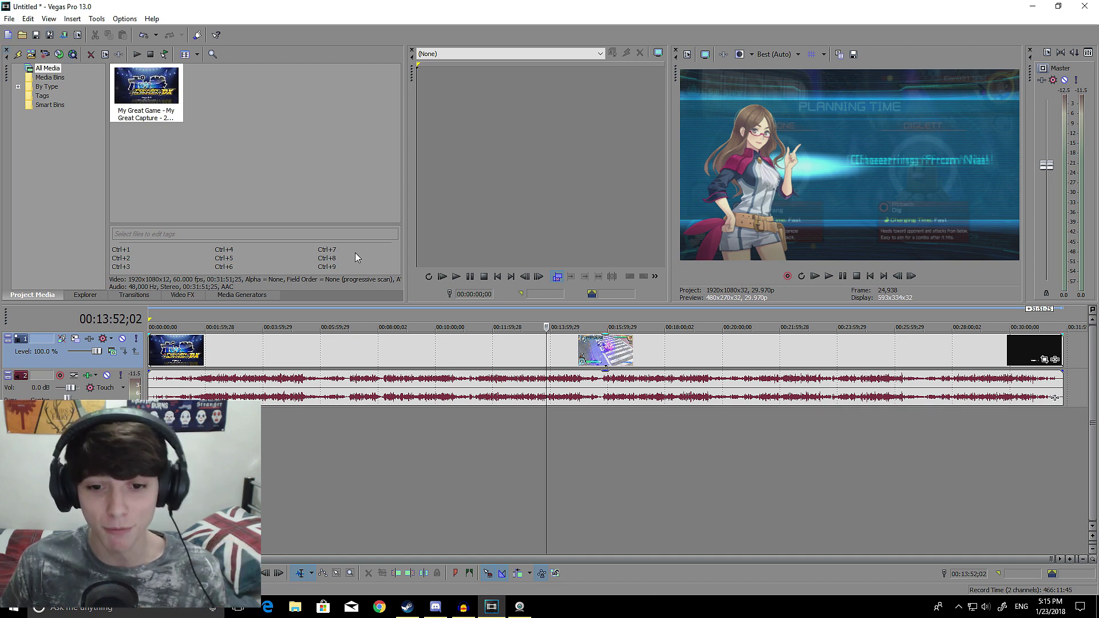
pyautogui.click(571, 350)
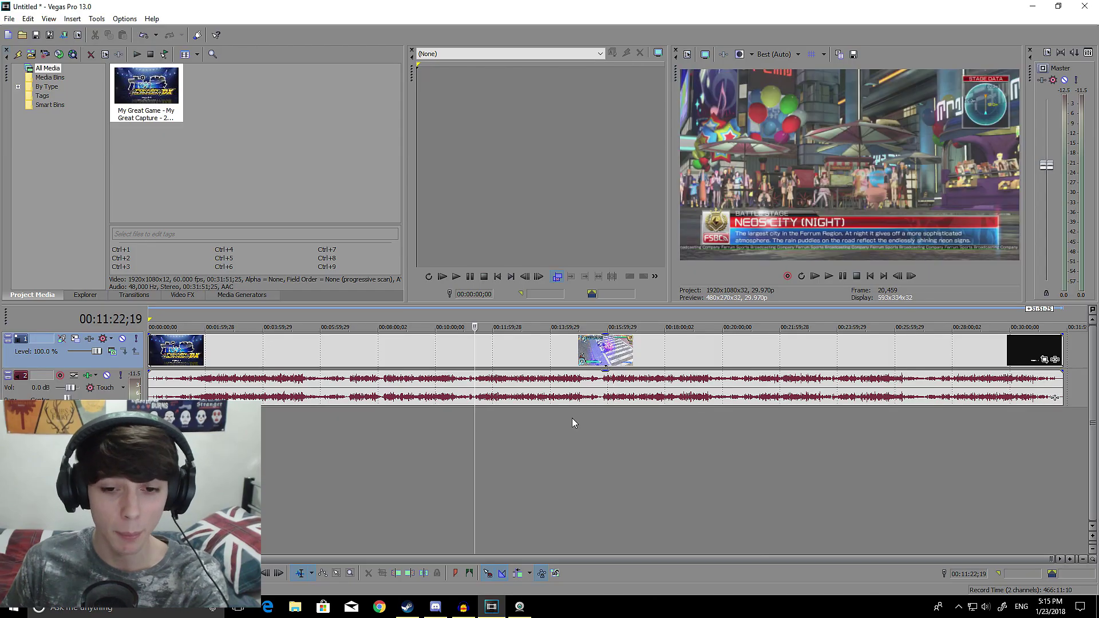
pyautogui.click(548, 356)
pyautogui.click(575, 414)
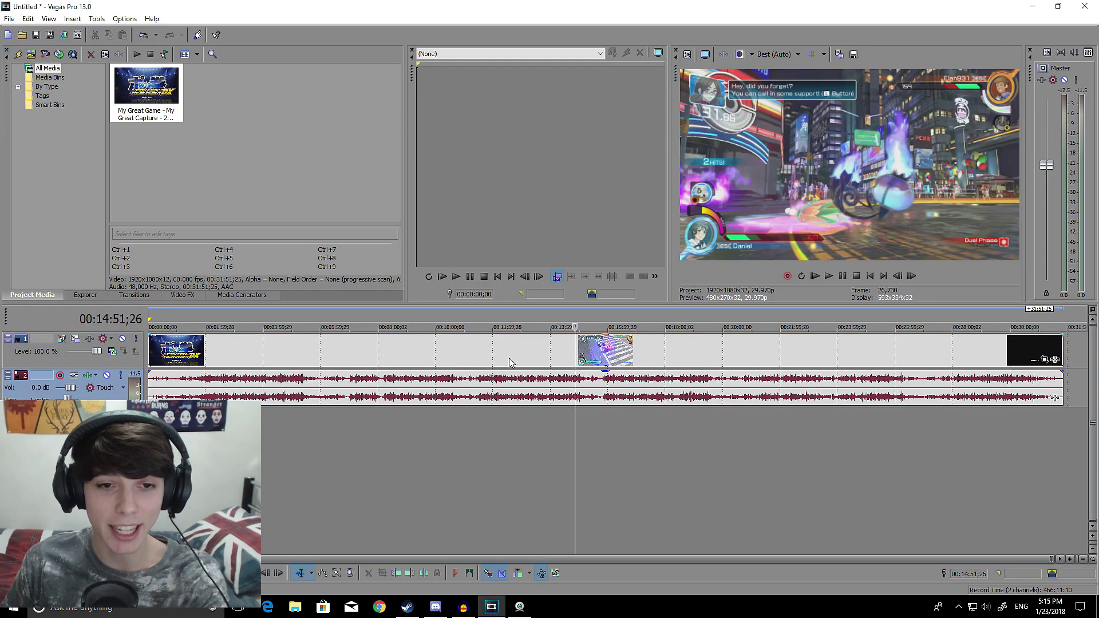
pyautogui.click(542, 376)
pyautogui.click(527, 420)
pyautogui.click(577, 418)
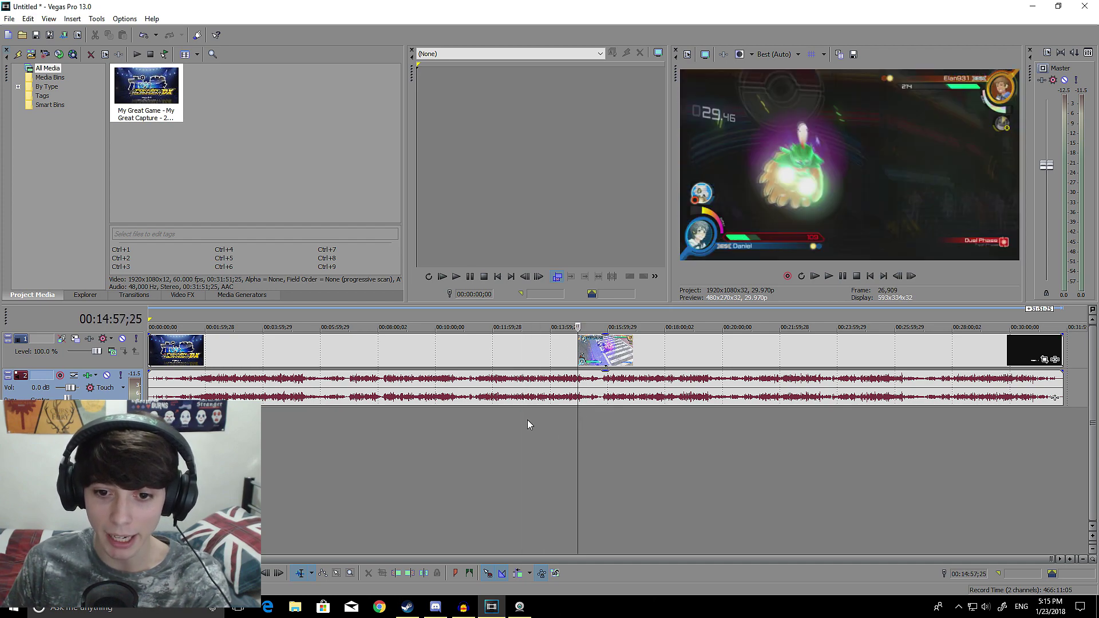
# Enable Disable resample in the gameplay clip's properties and confirm
pyautogui.click(544, 381)
pyautogui.rightClick(566, 381)
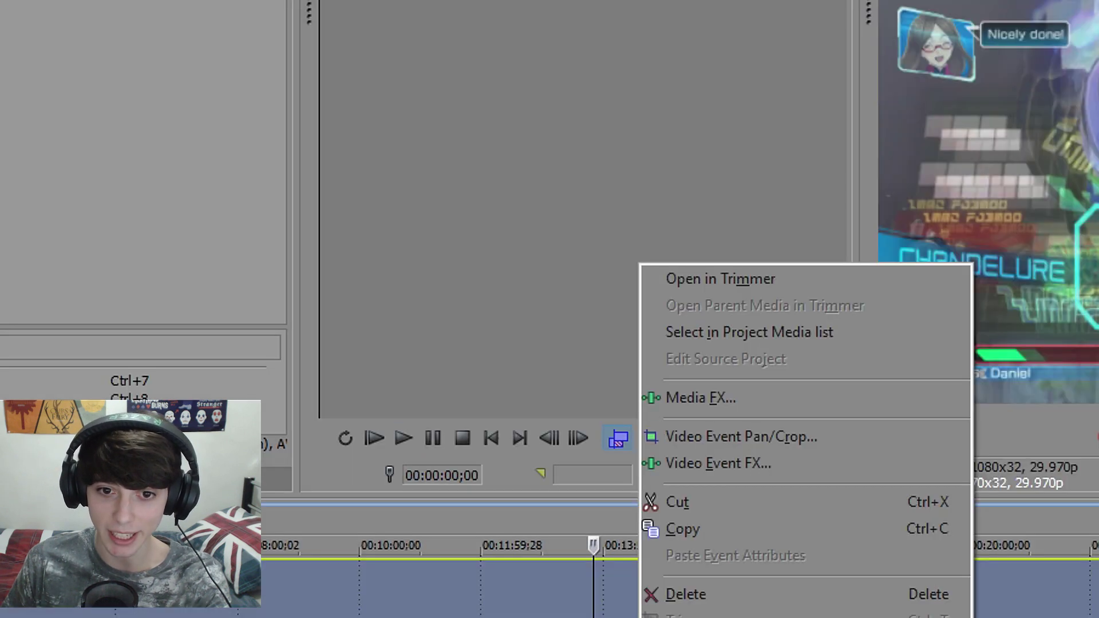
pyautogui.press('p')
pyautogui.click(416, 355)
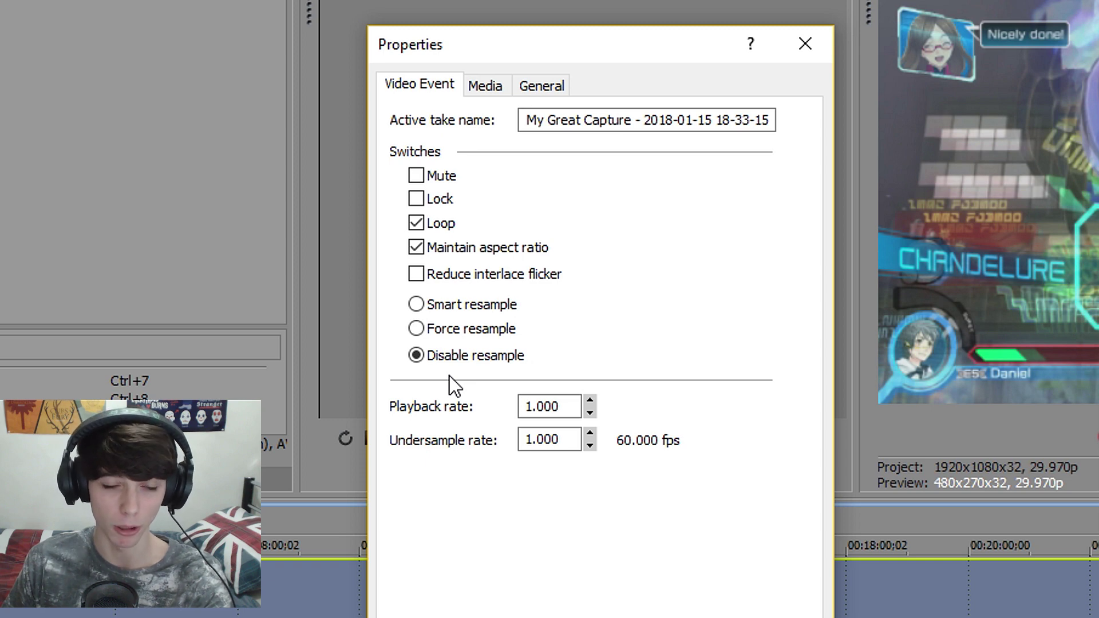
pyautogui.click(602, 418)
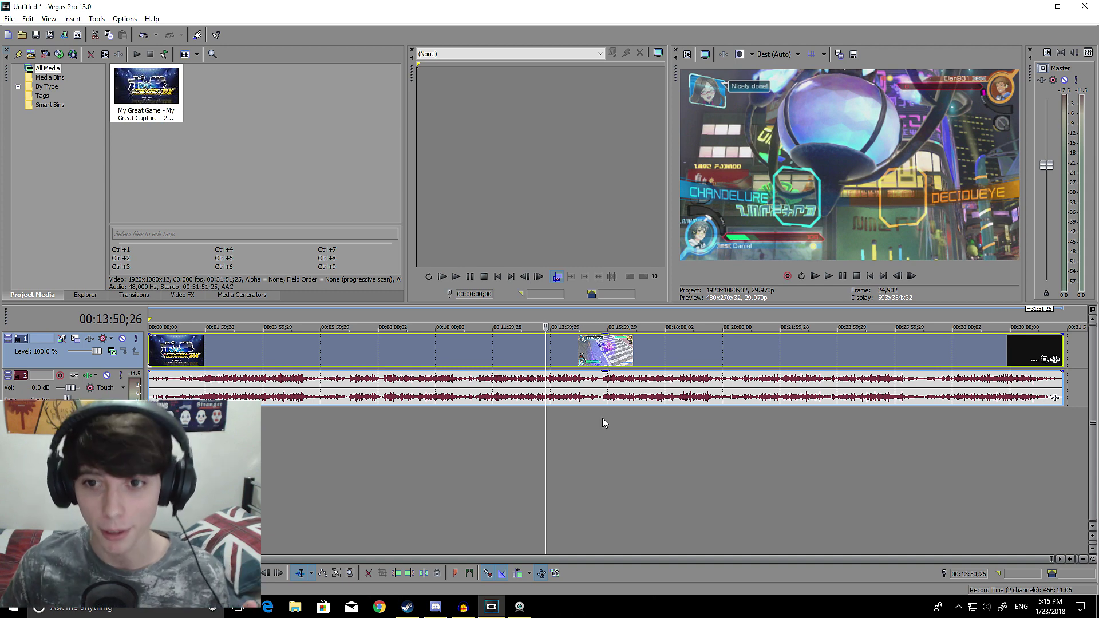
# Select the clip at 00:16:27 and browse the project templates without changing them
pyautogui.click(645, 351)
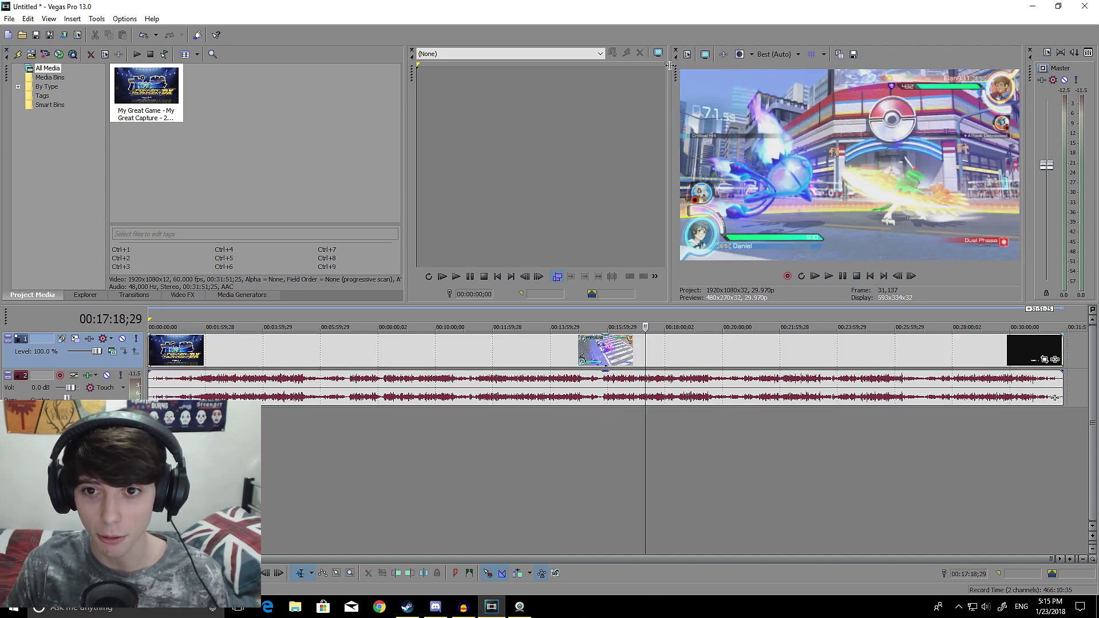
pyautogui.click(621, 361)
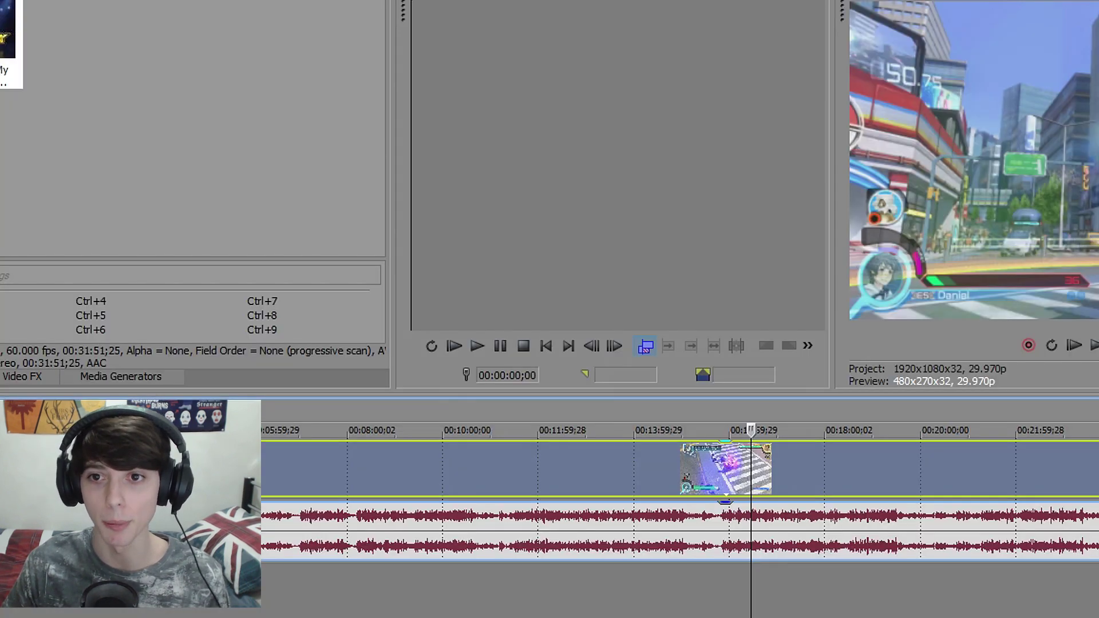
pyautogui.click(542, 104)
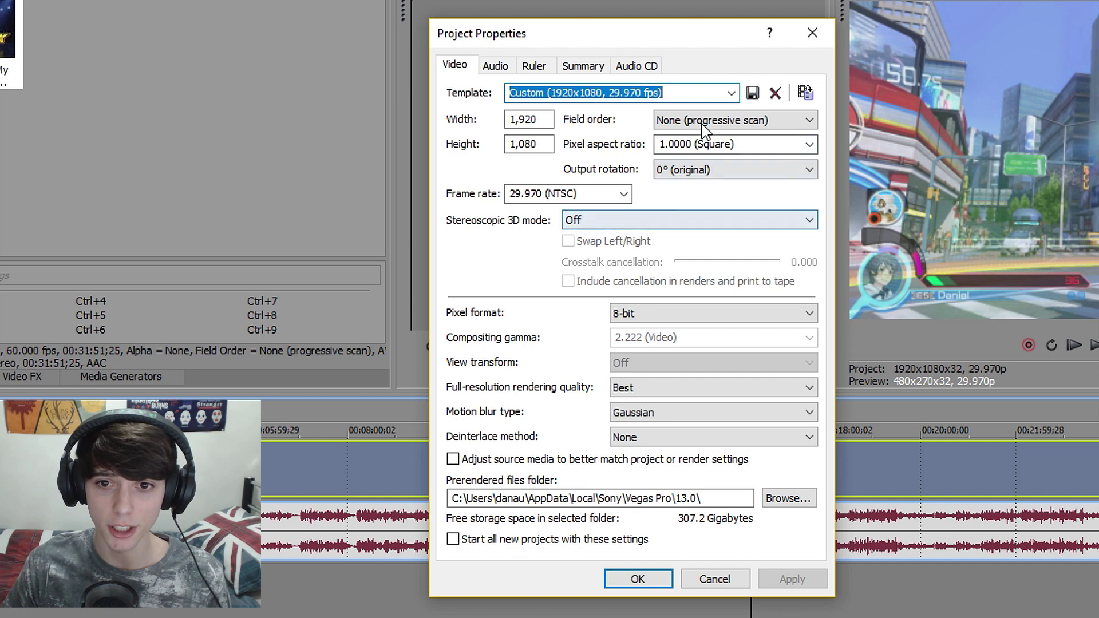
pyautogui.click(732, 93)
pyautogui.scroll(-1, 598, 343)
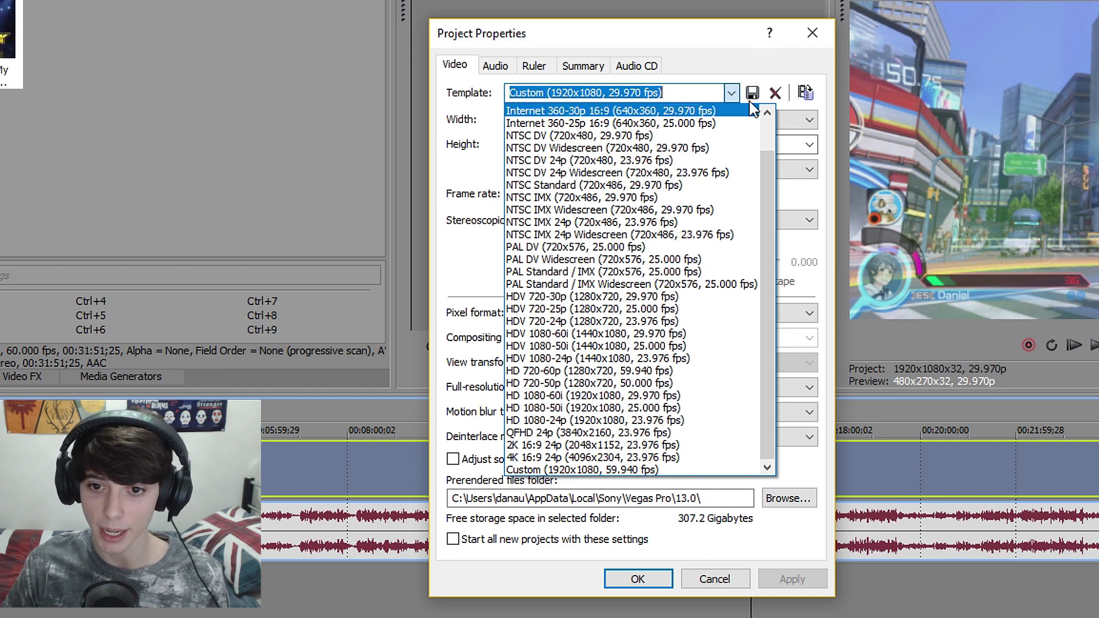
pyautogui.click(824, 292)
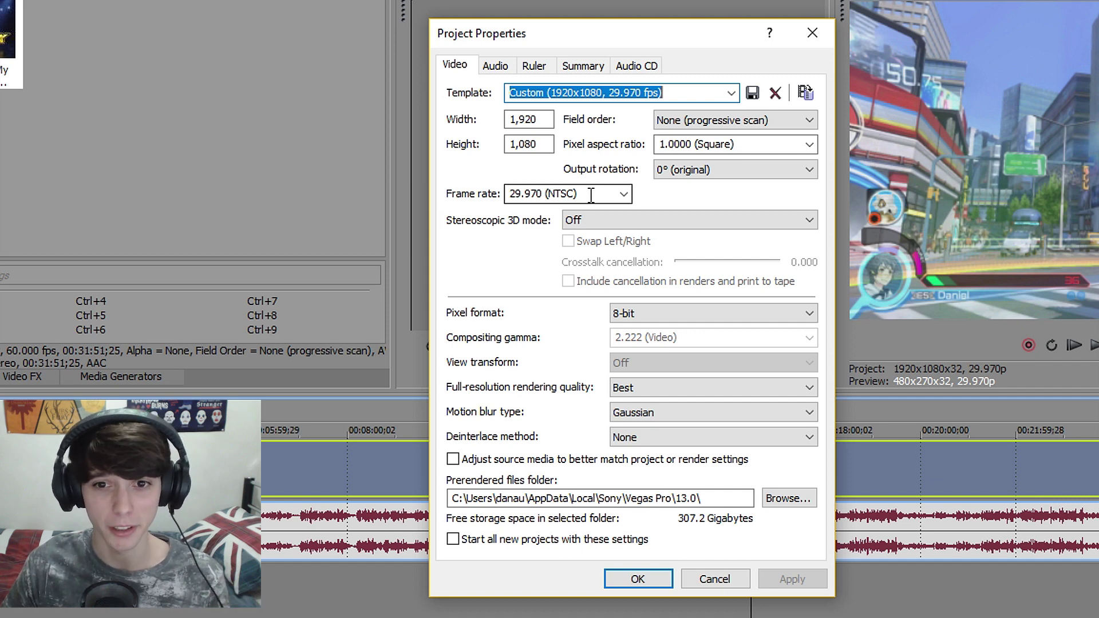
# Keep 8-bit pixel format, Gaussian motion blur and deinterlacing set to None
pyautogui.click(692, 314)
pyautogui.click(692, 314)
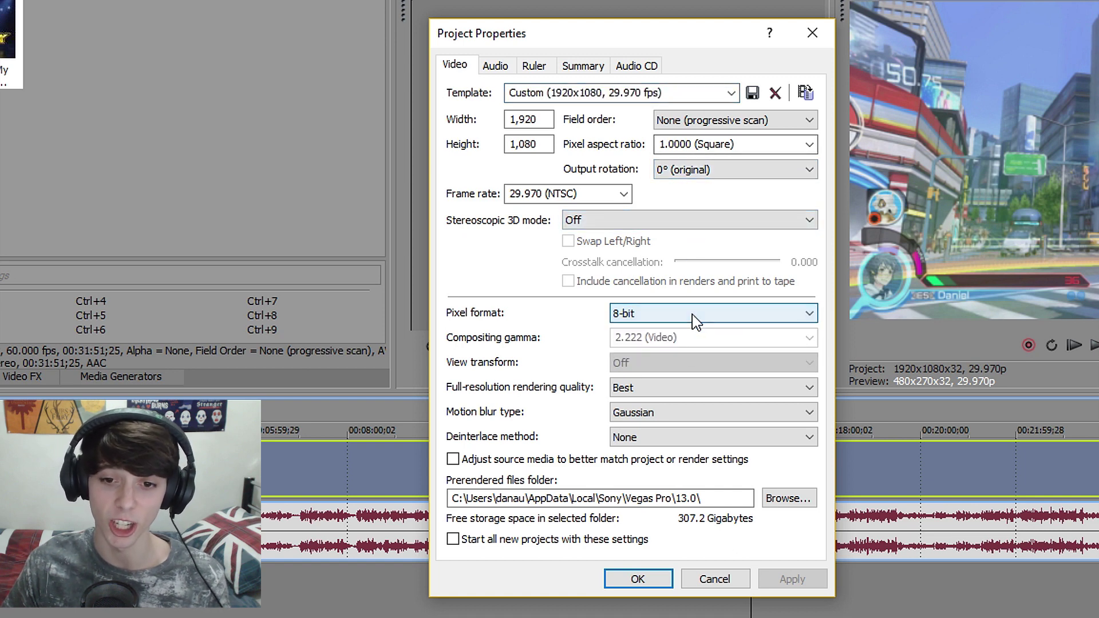
pyautogui.click(676, 394)
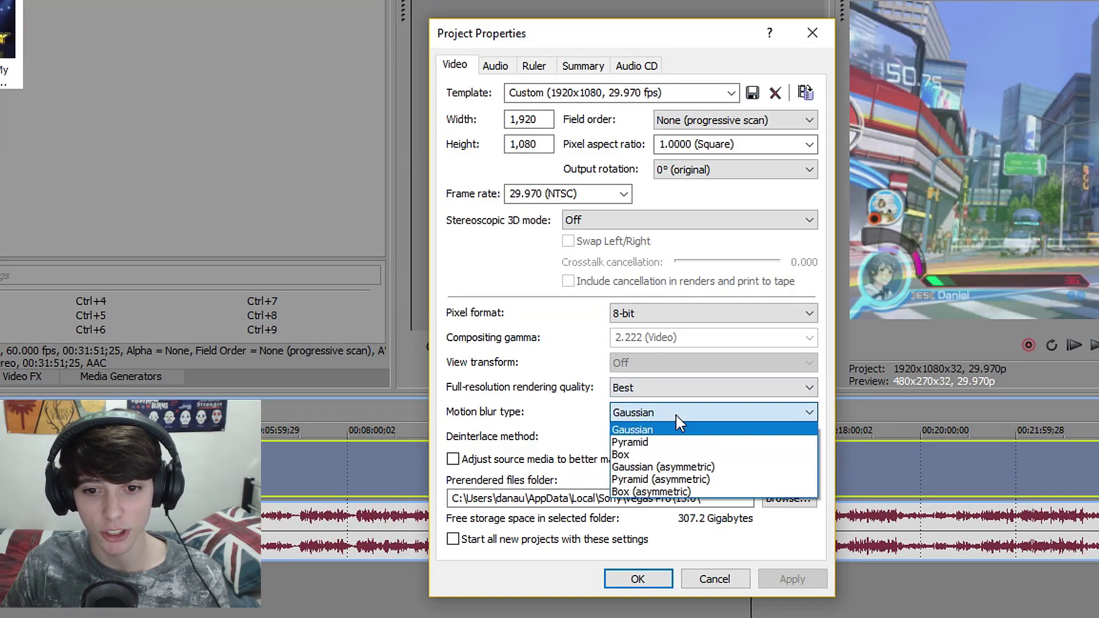
pyautogui.click(676, 413)
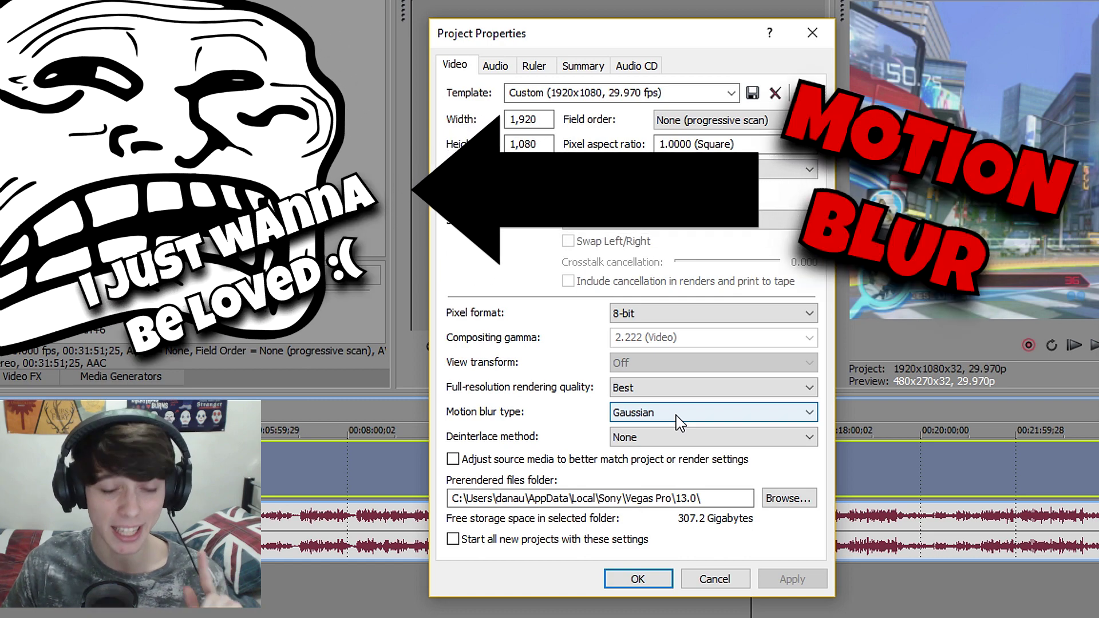
pyautogui.click(675, 437)
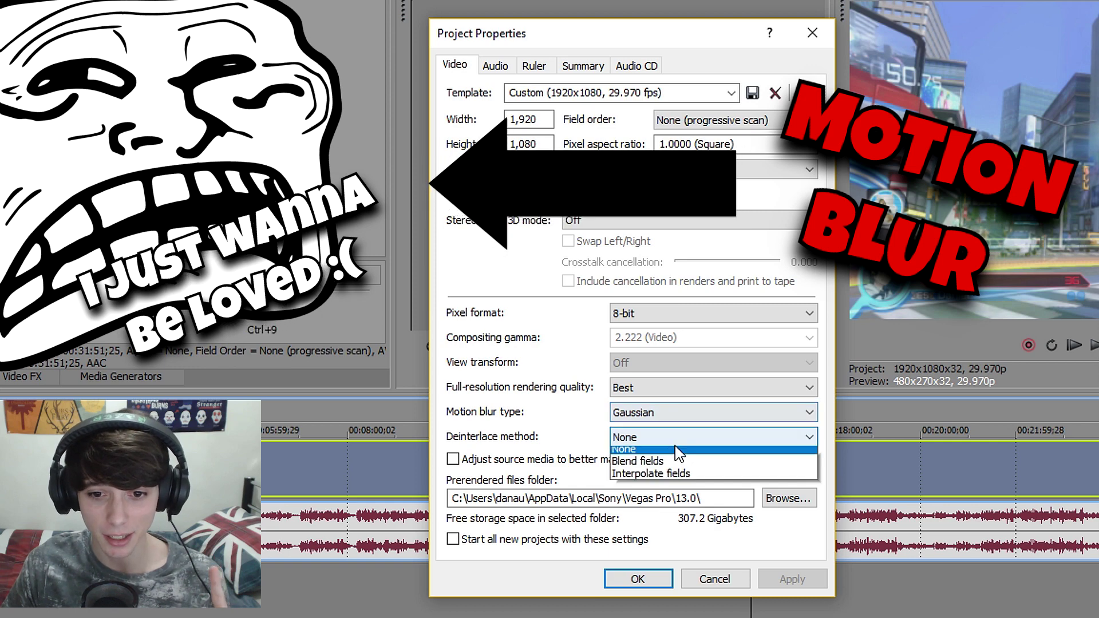
pyautogui.click(675, 438)
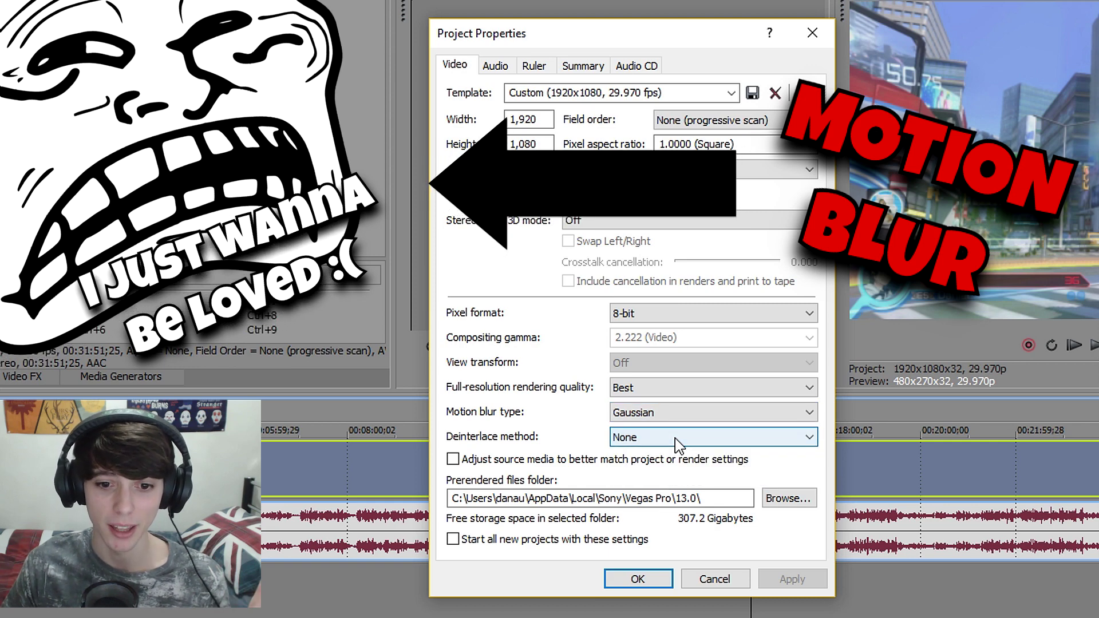
# Make the 1920x1080, 29.970 fps settings the default for new projects, and review the 48,000 Hz audio settings
pyautogui.click(450, 543)
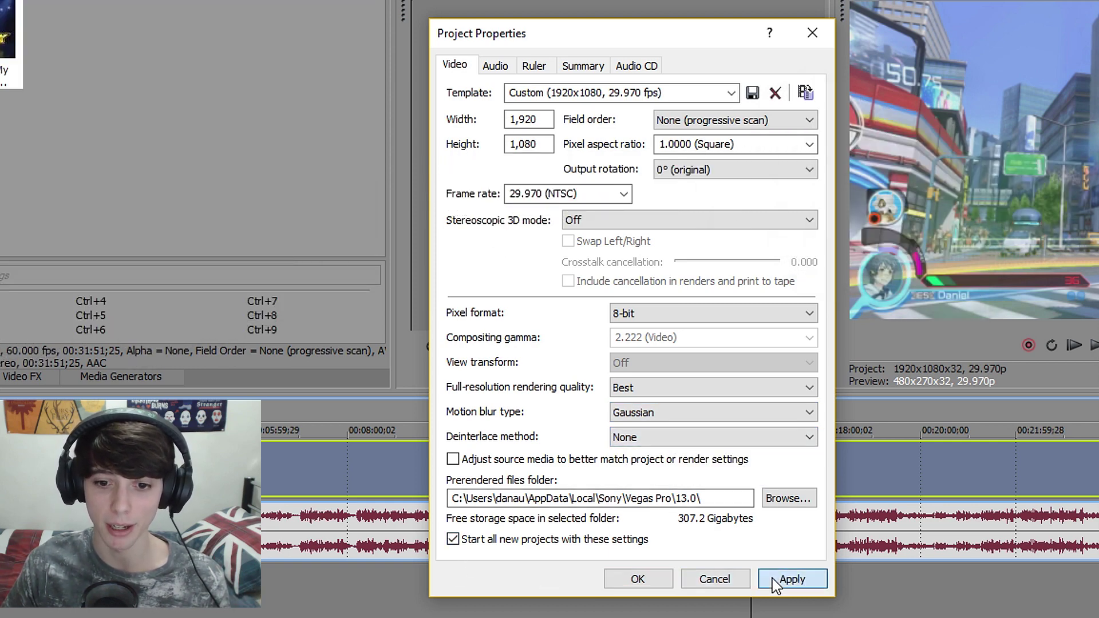
pyautogui.click(784, 580)
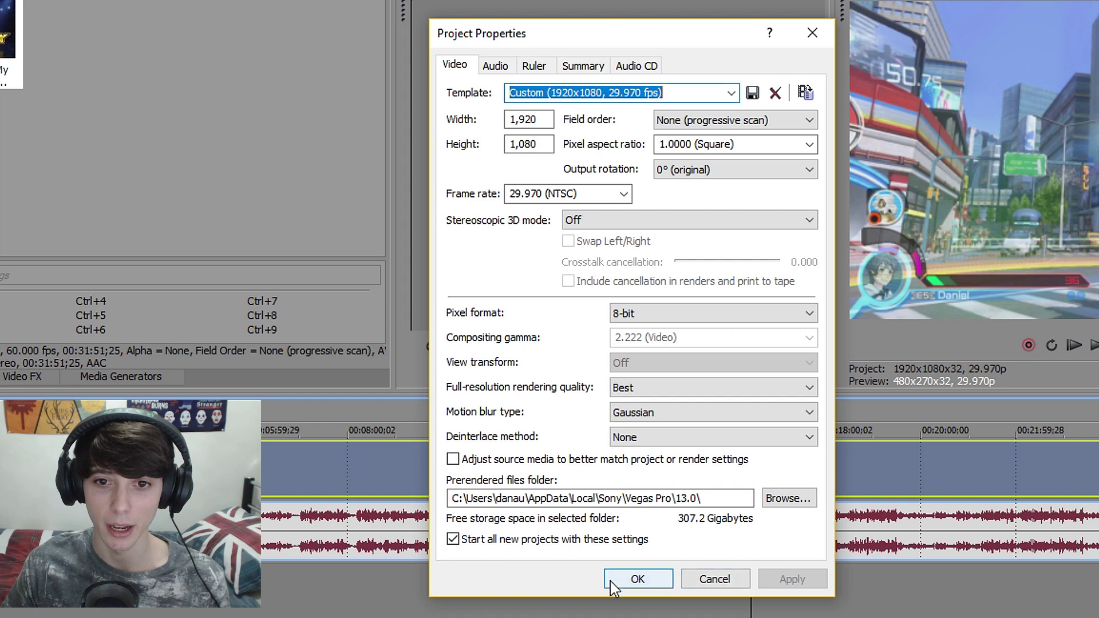
pyautogui.click(496, 66)
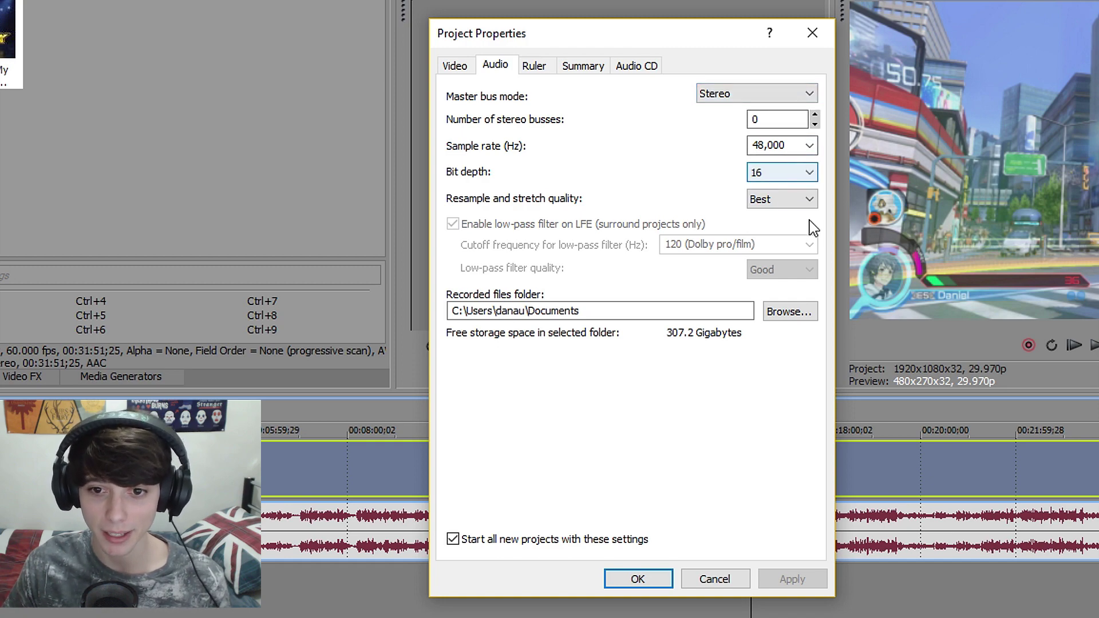
pyautogui.click(454, 65)
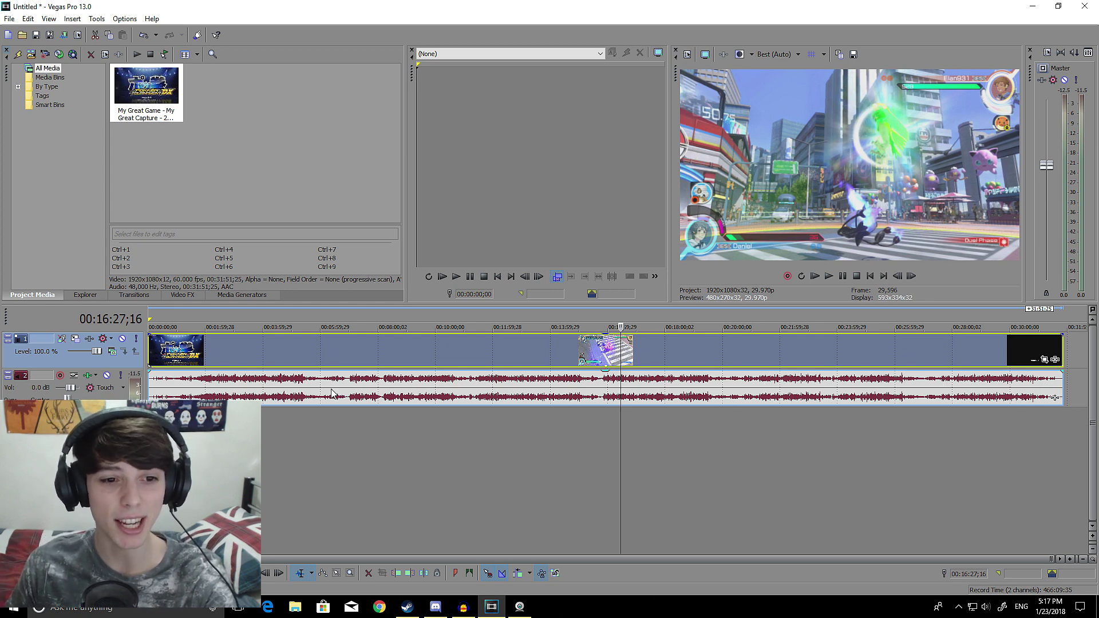
# Apply the default Sharpen preset from Video FX and lower its Amount to about 0.048
pyautogui.click(183, 296)
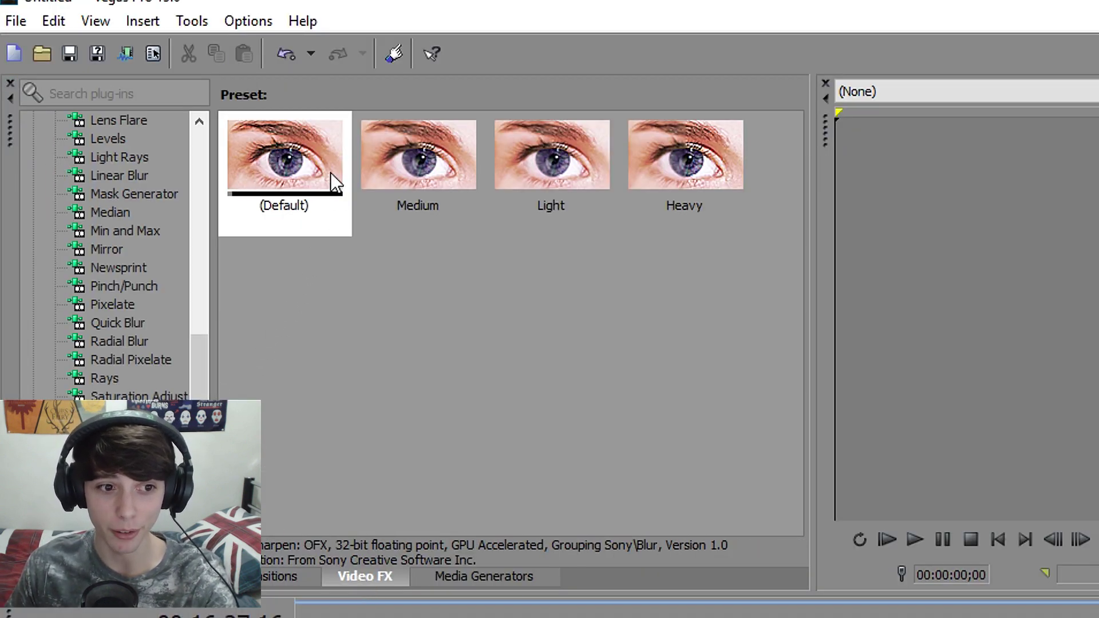
pyautogui.moveTo(199, 366); pyautogui.dragTo(198, 393)
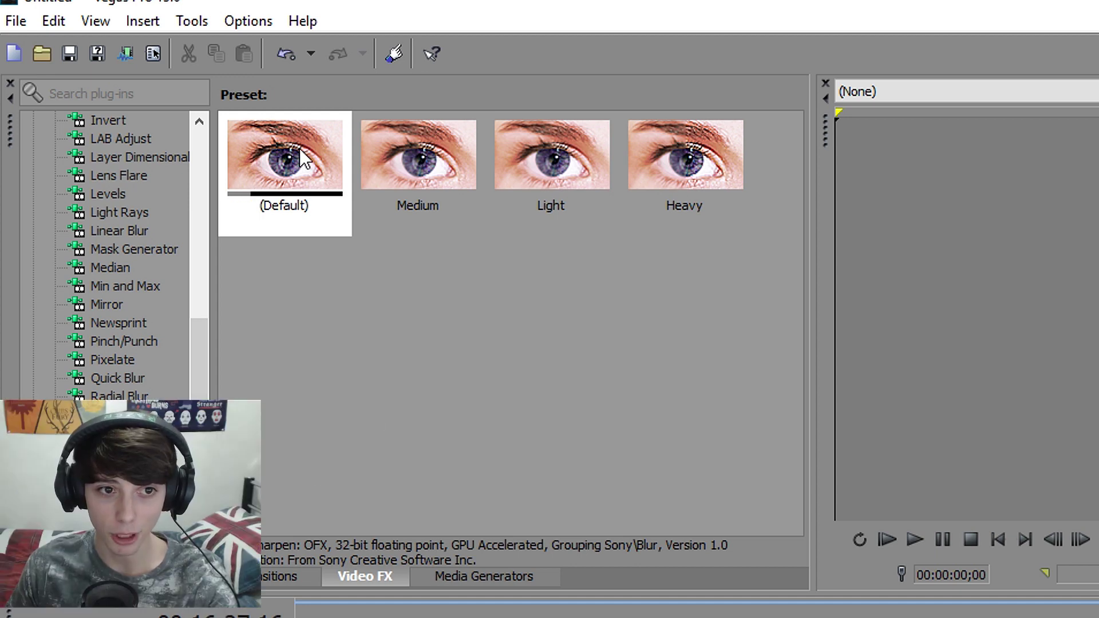
pyautogui.moveTo(300, 149); pyautogui.dragTo(658, 349)
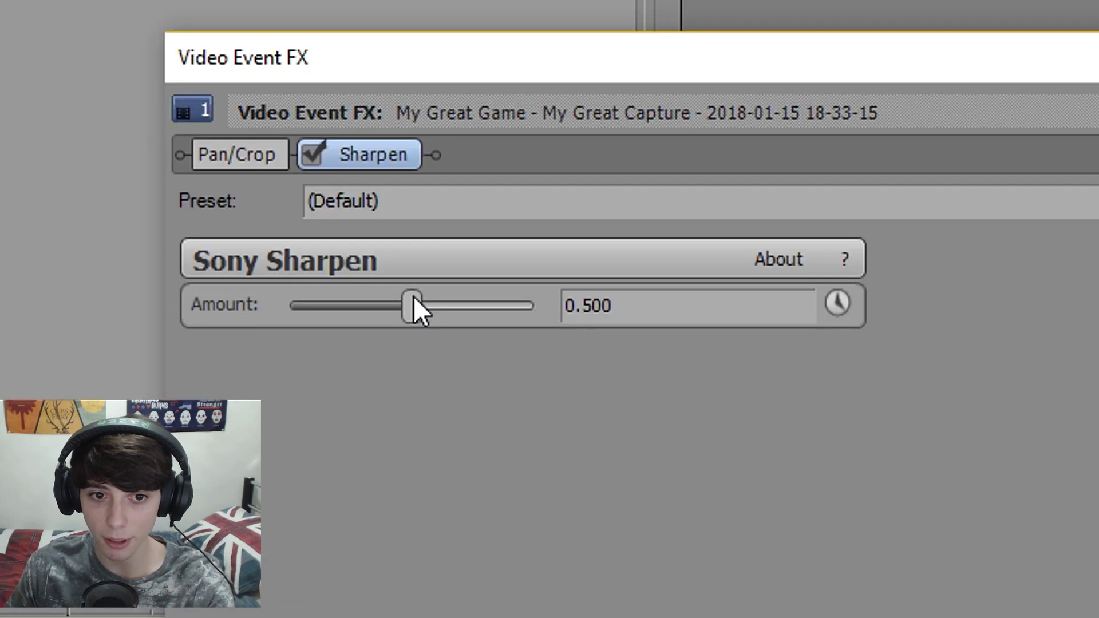
pyautogui.moveTo(415, 309); pyautogui.dragTo(302, 305)
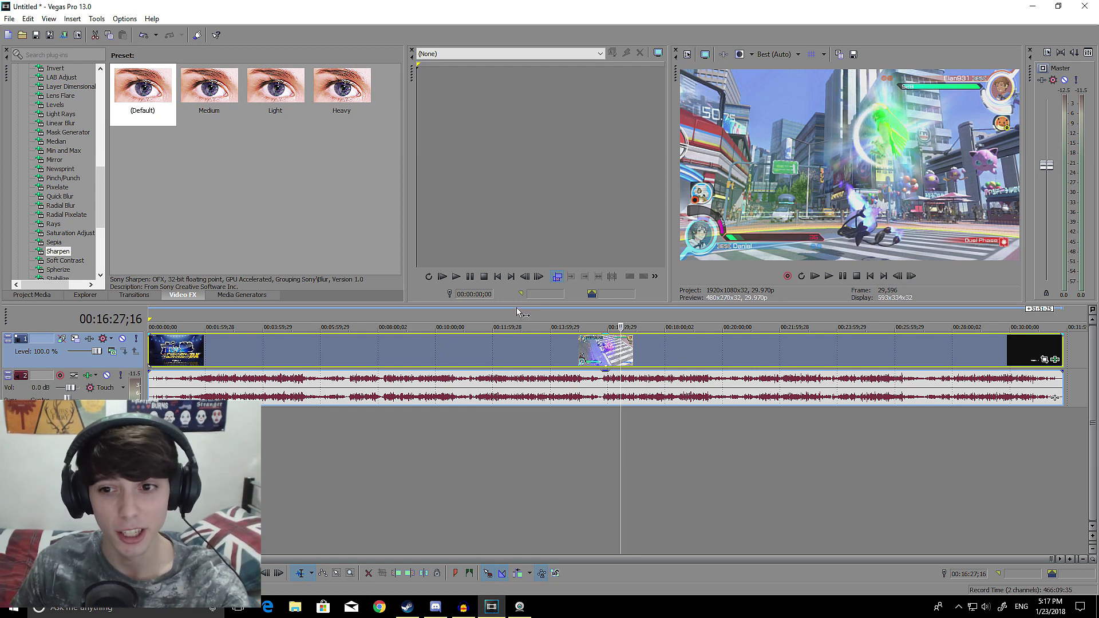
pyautogui.click(617, 438)
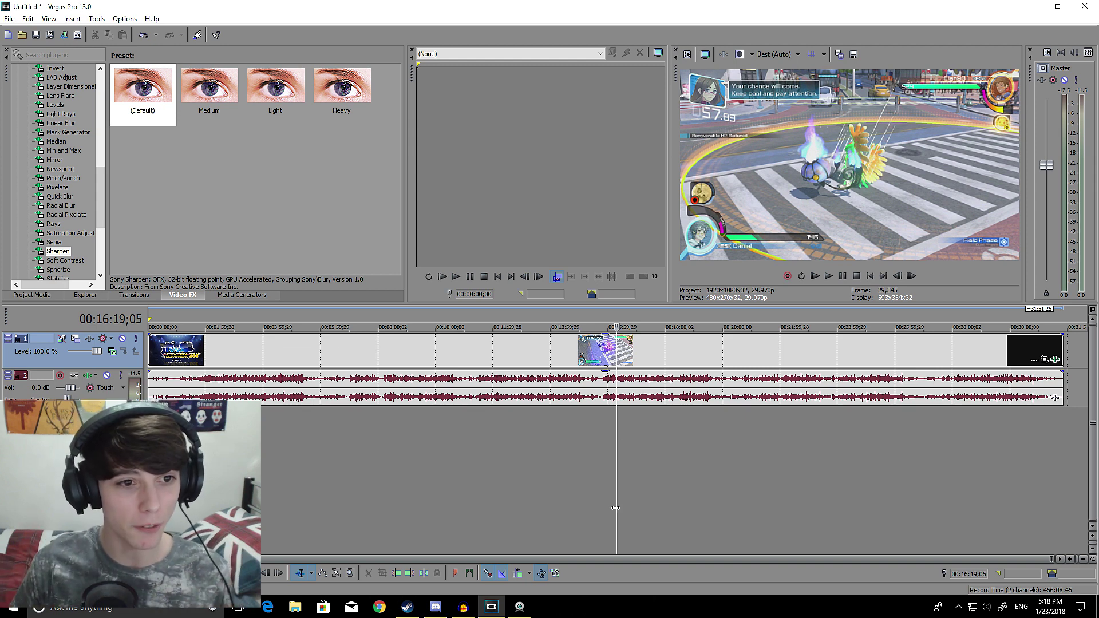
pyautogui.scroll(10, 66, 155)
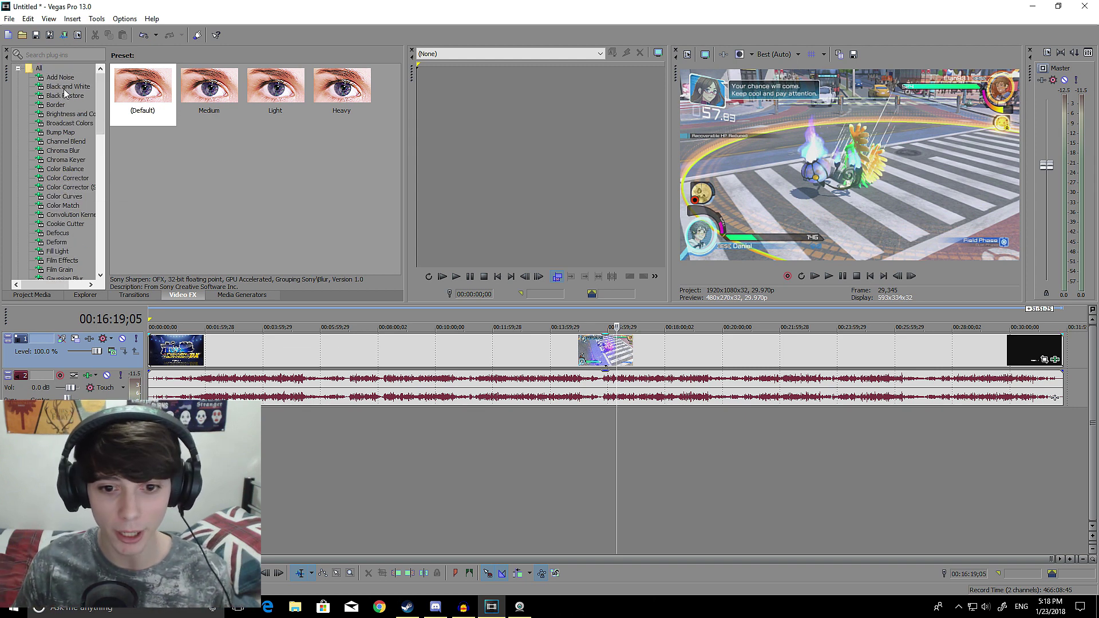
pyautogui.moveTo(65, 91); pyautogui.dragTo(602, 350)
pyautogui.click(910, 147)
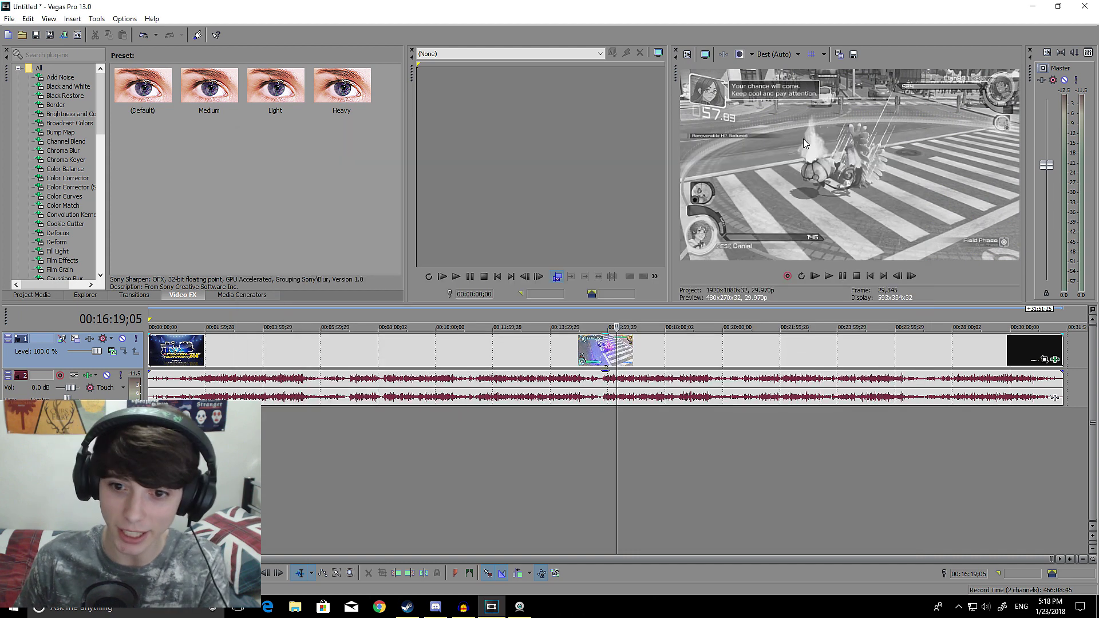
pyautogui.hotkey('ctrl', 'z')
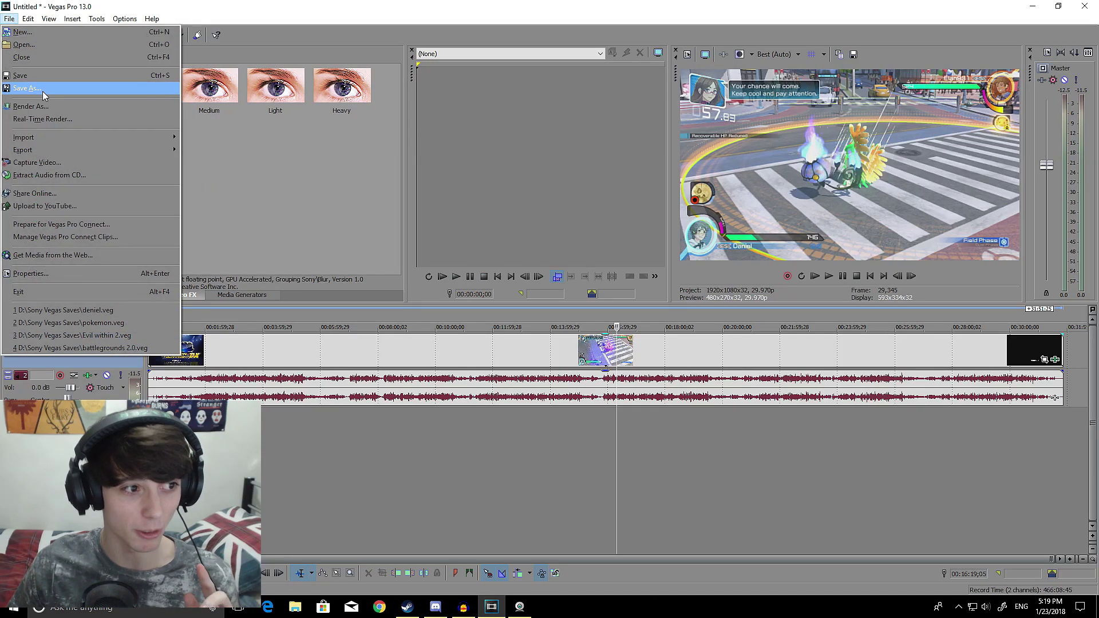
# Choose MainConcept Internet HD 1080p in Render As, then select favourite template 'render settings mp4'
pyautogui.click(43, 106)
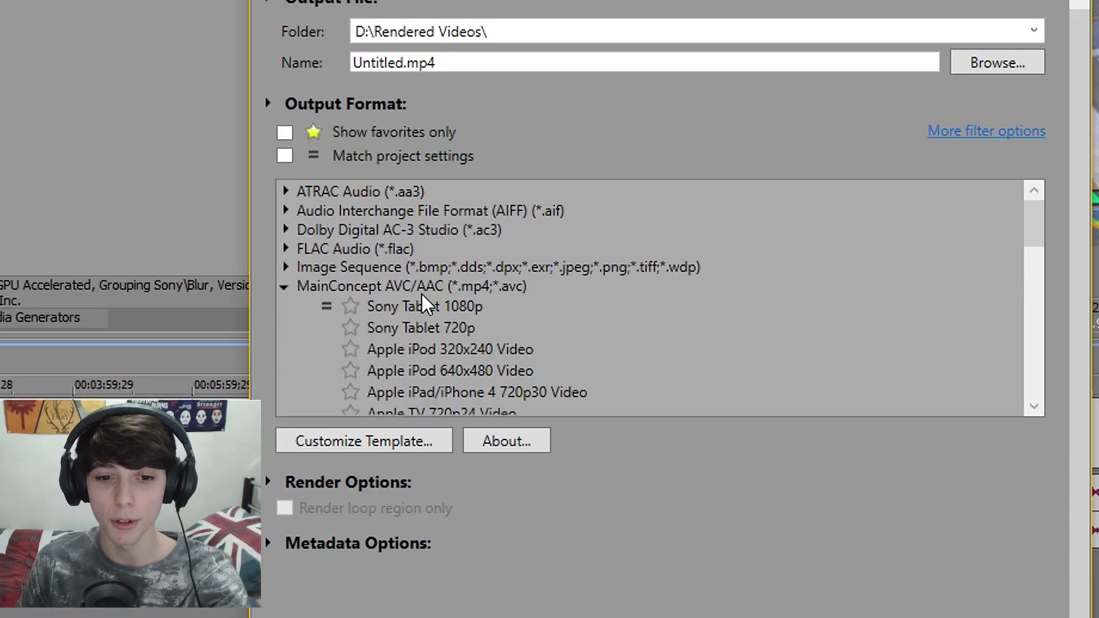
pyautogui.moveTo(1031, 252); pyautogui.dragTo(1030, 286)
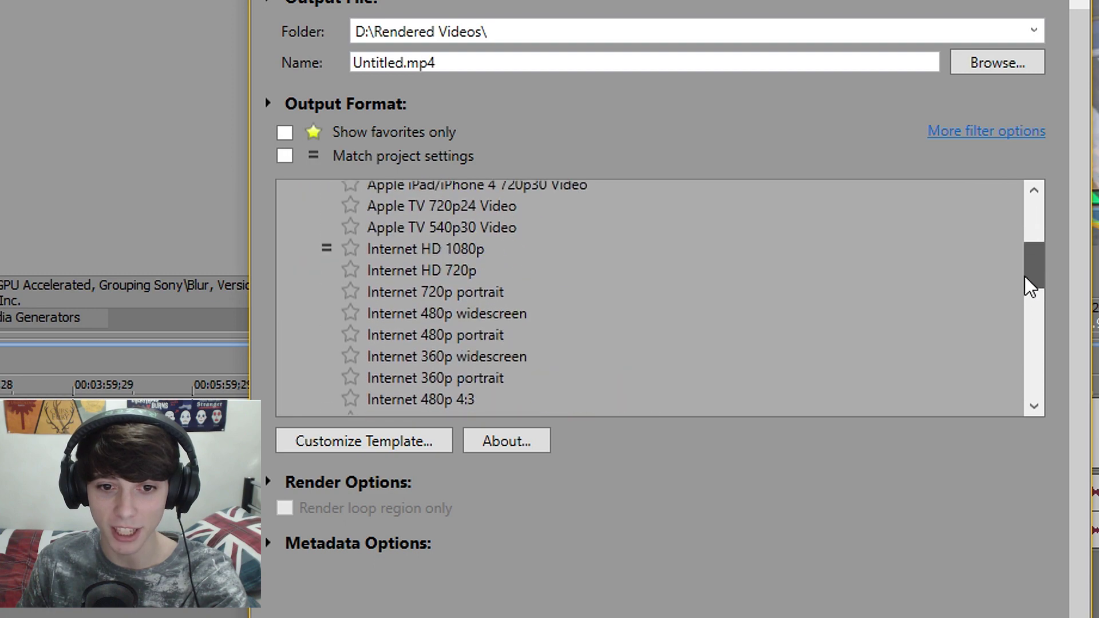
pyautogui.click(492, 252)
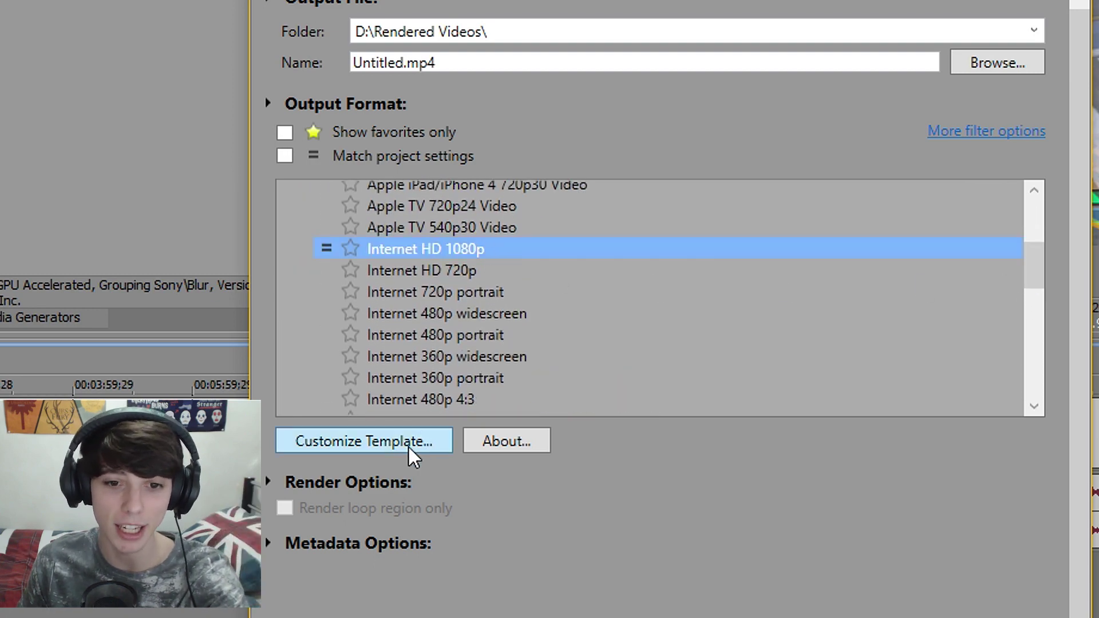
pyautogui.click(410, 449)
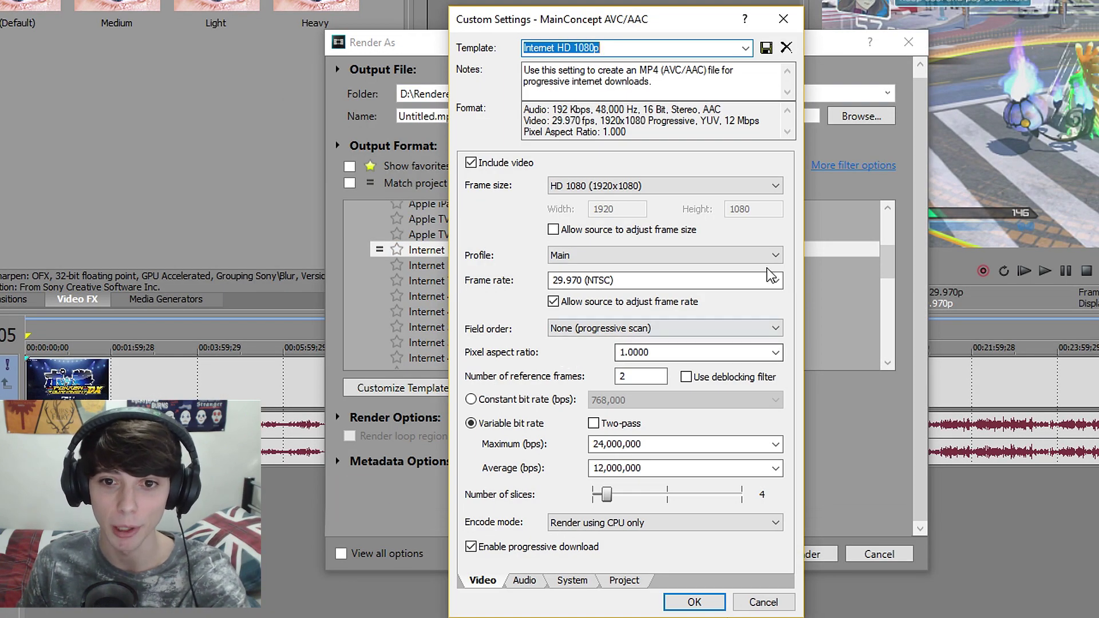
pyautogui.click(783, 19)
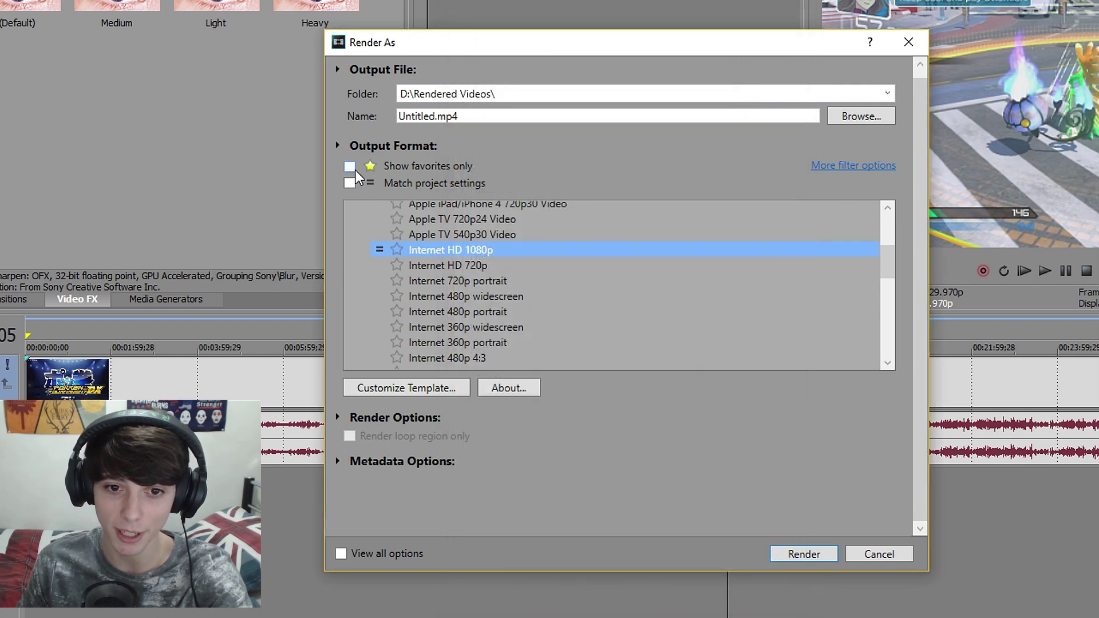
pyautogui.click(349, 167)
pyautogui.click(444, 224)
# Open the template's custom settings, keeping High profile, 29.97 fps and progressive field order
pyautogui.click(445, 387)
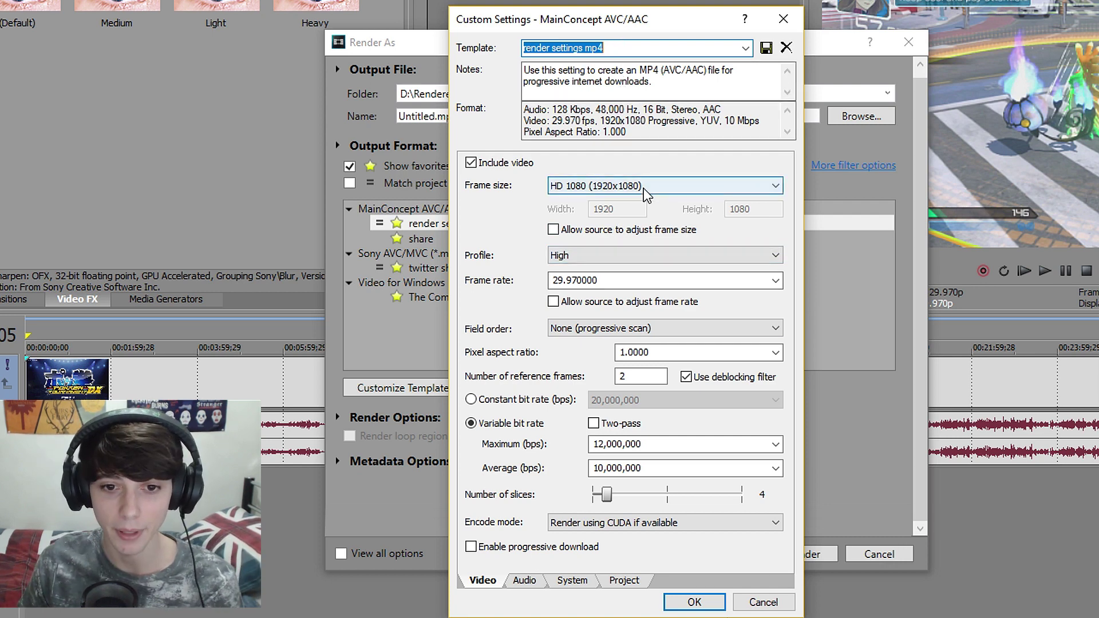
pyautogui.click(576, 254)
pyautogui.click(576, 254)
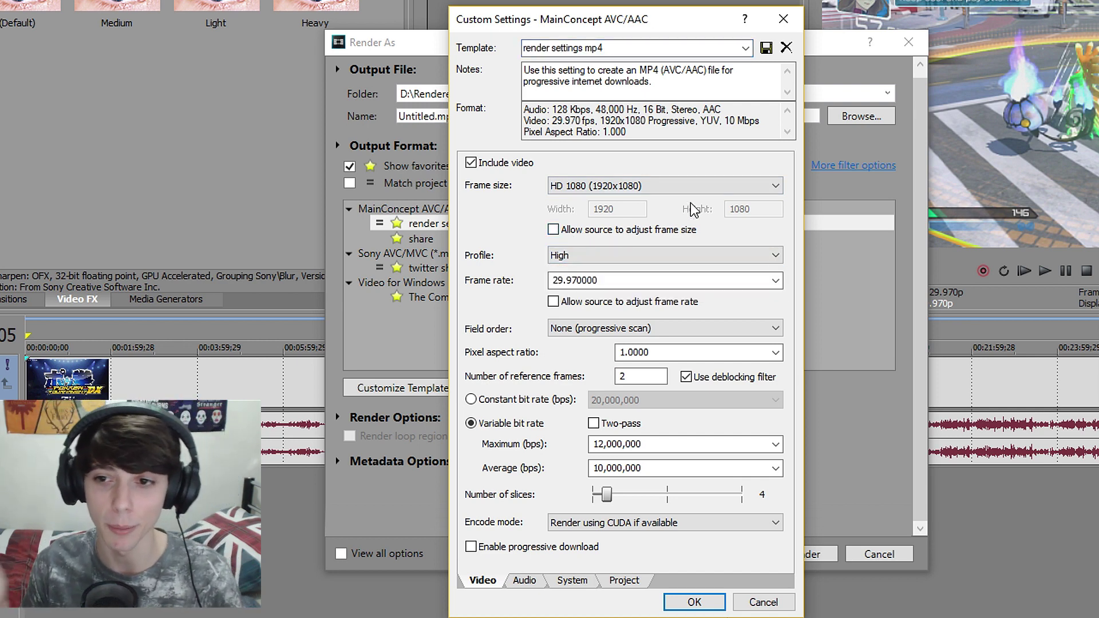
pyautogui.doubleClick(651, 280)
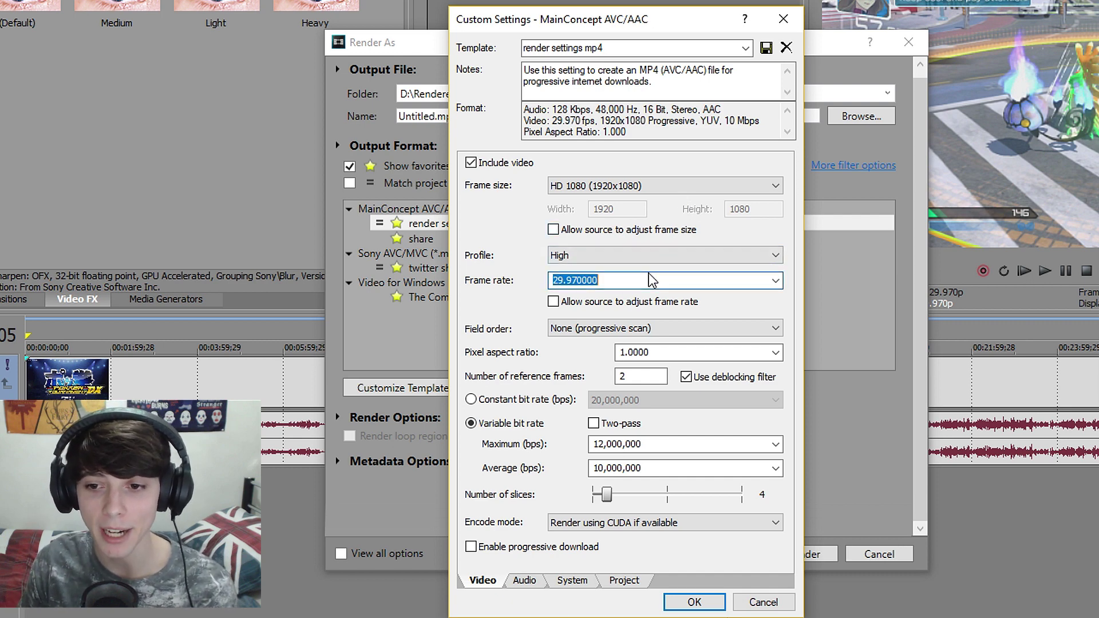
pyautogui.click(733, 281)
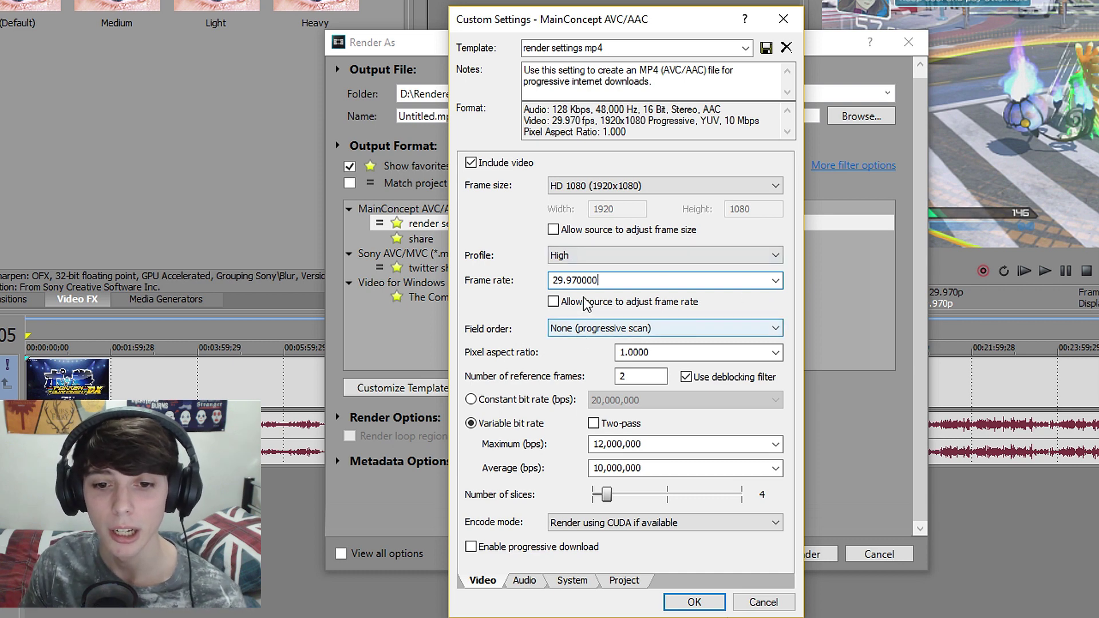
pyautogui.click(630, 332)
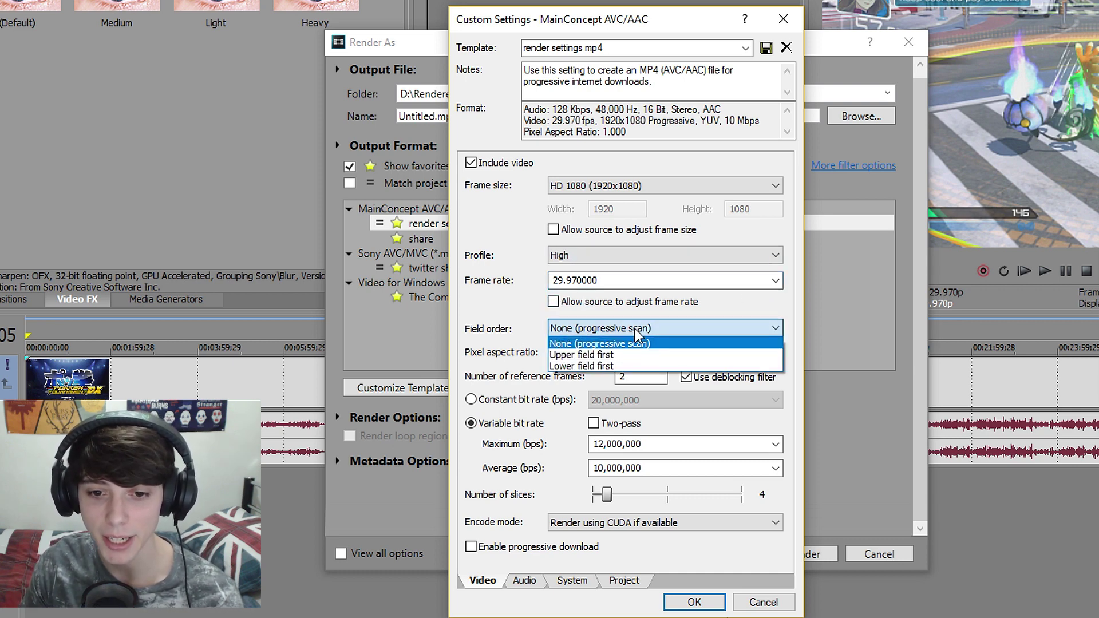
pyautogui.click(637, 333)
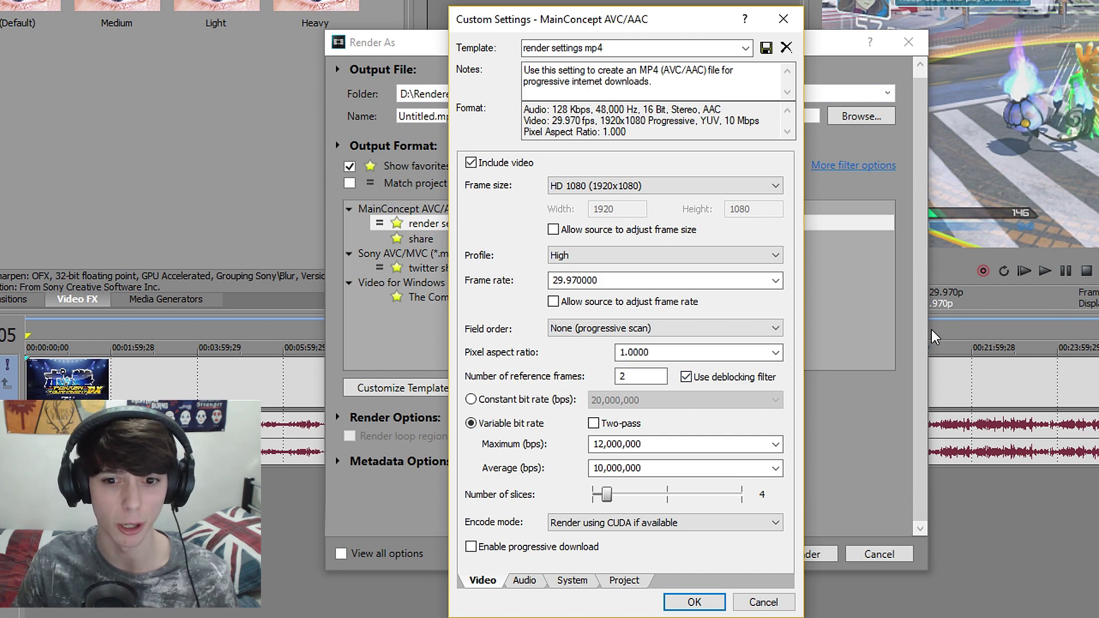
# Leave the deblocking filter enabled and the maximum bit rate at 12,000,000
pyautogui.click(685, 377)
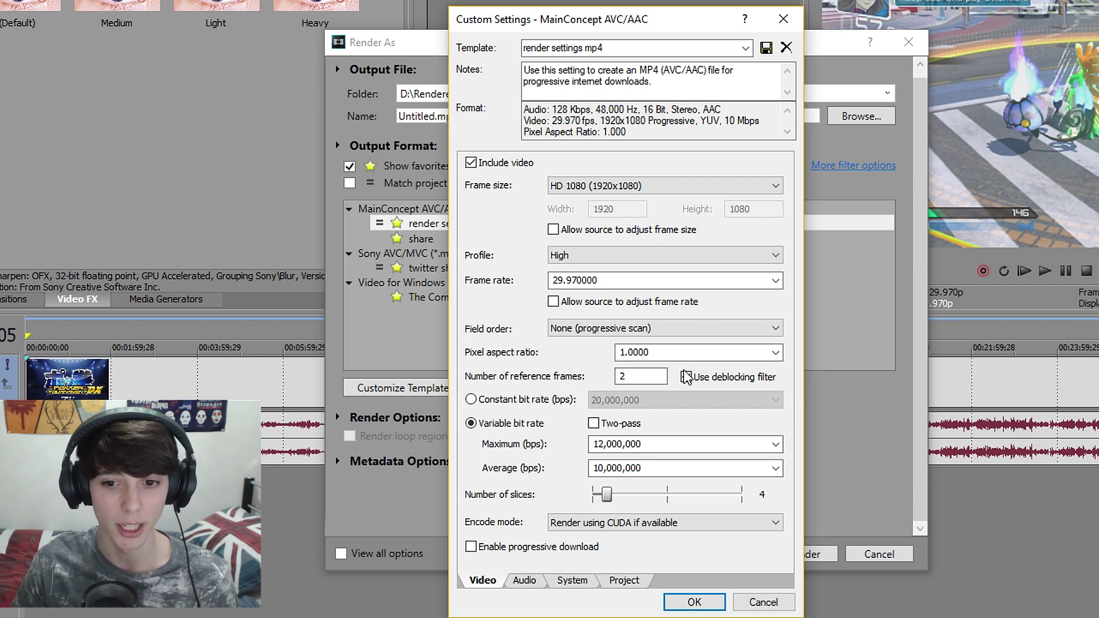
pyautogui.click(686, 378)
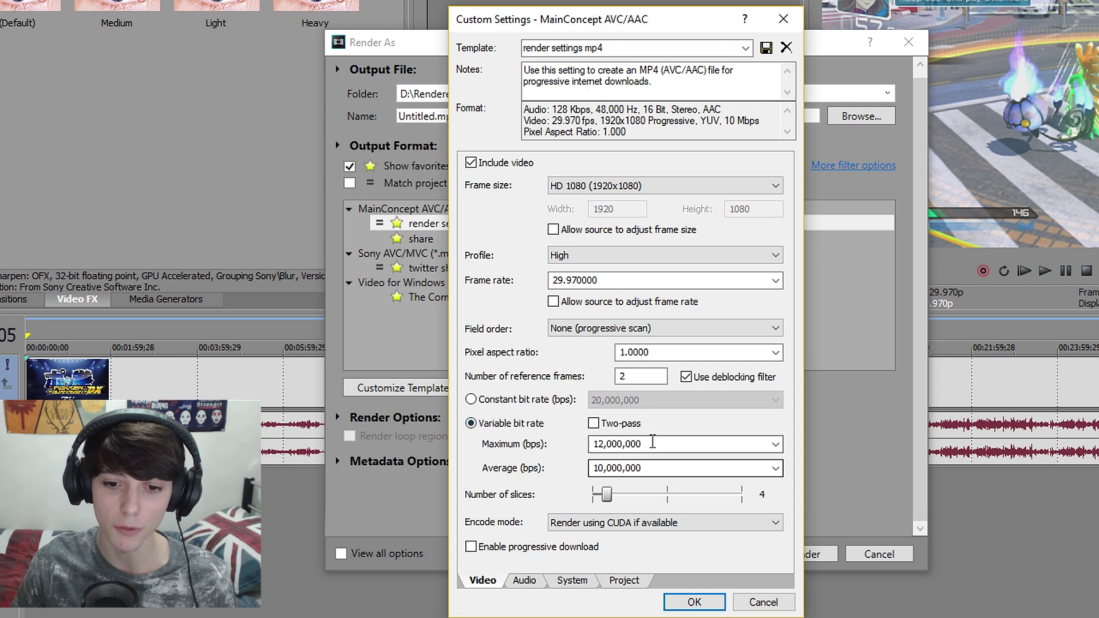
pyautogui.click(774, 468)
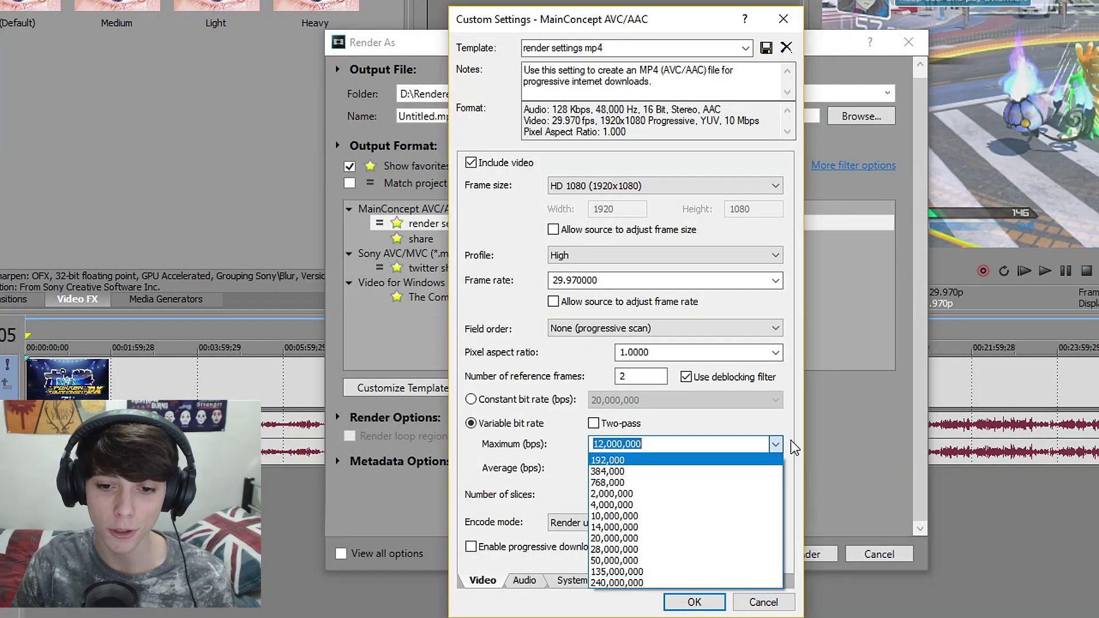
pyautogui.click(775, 444)
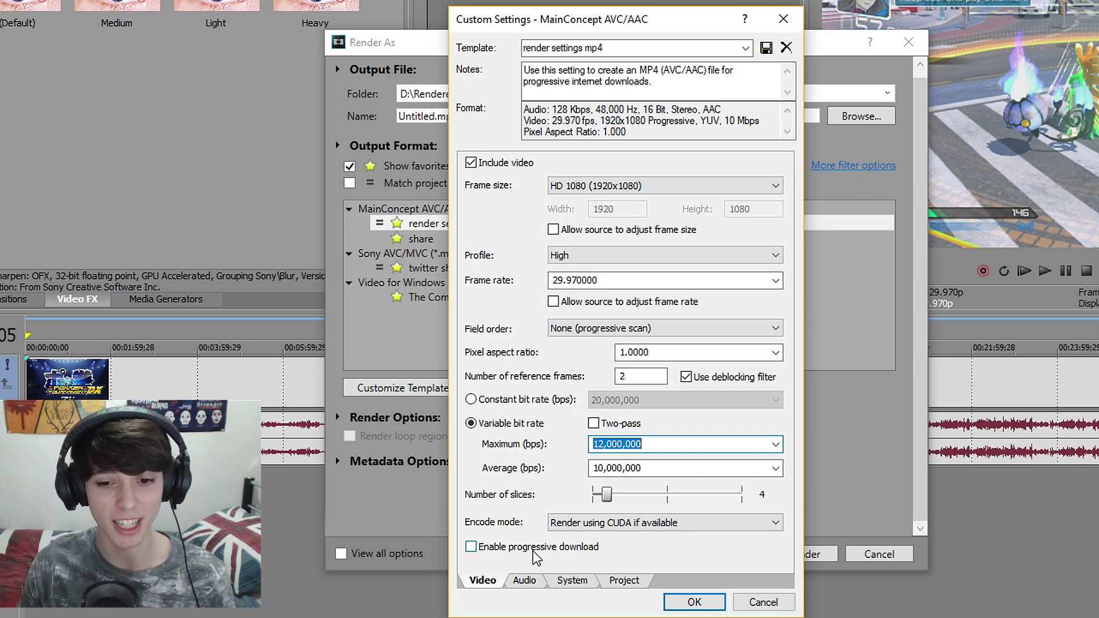
pyautogui.click(524, 580)
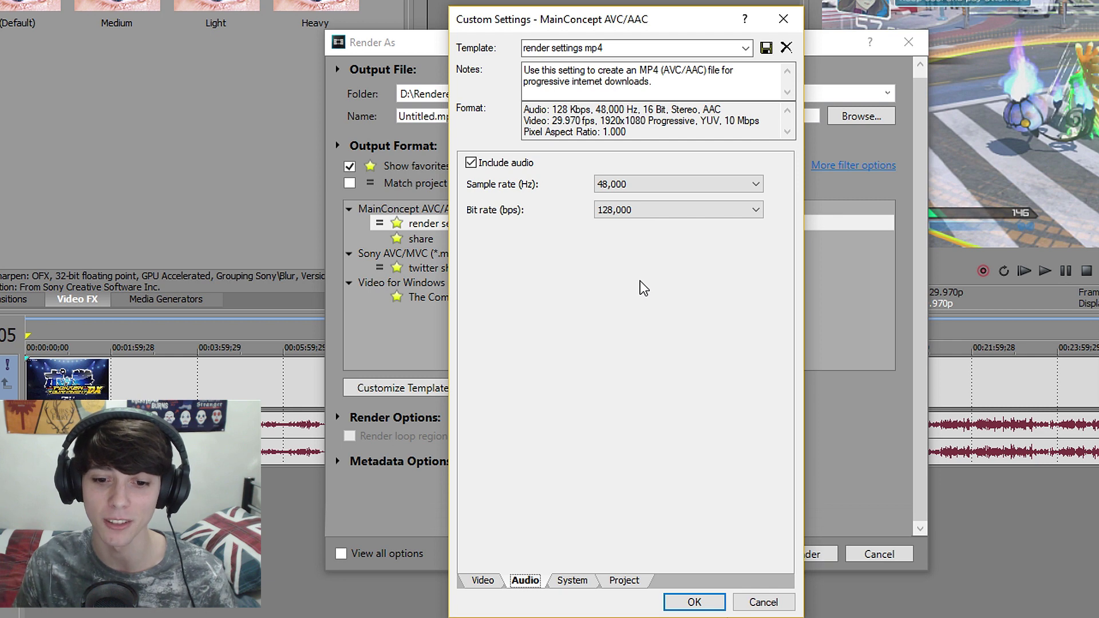
# Verify CUDA support with Check GPU, keep CUDA encode mode, and review rendering quality options
pyautogui.click(573, 580)
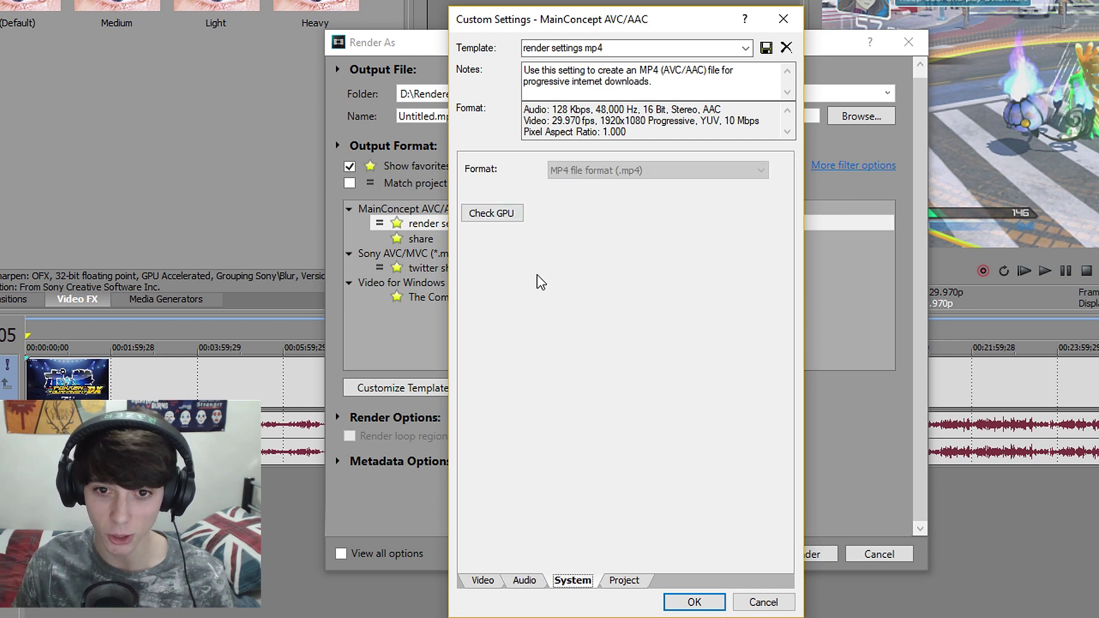
pyautogui.click(496, 220)
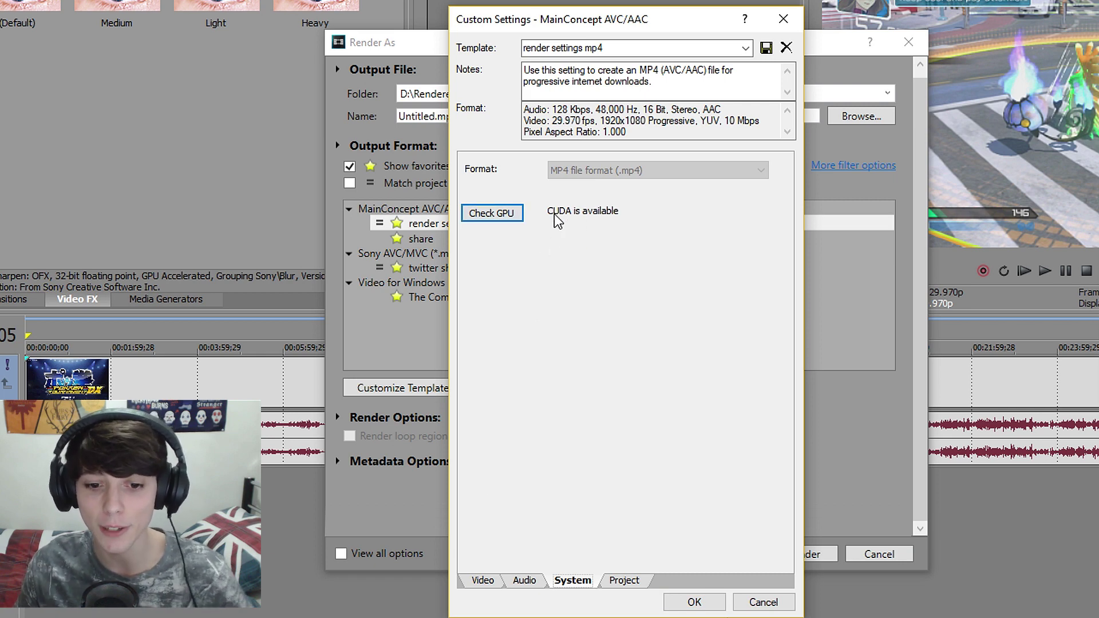
pyautogui.click(483, 580)
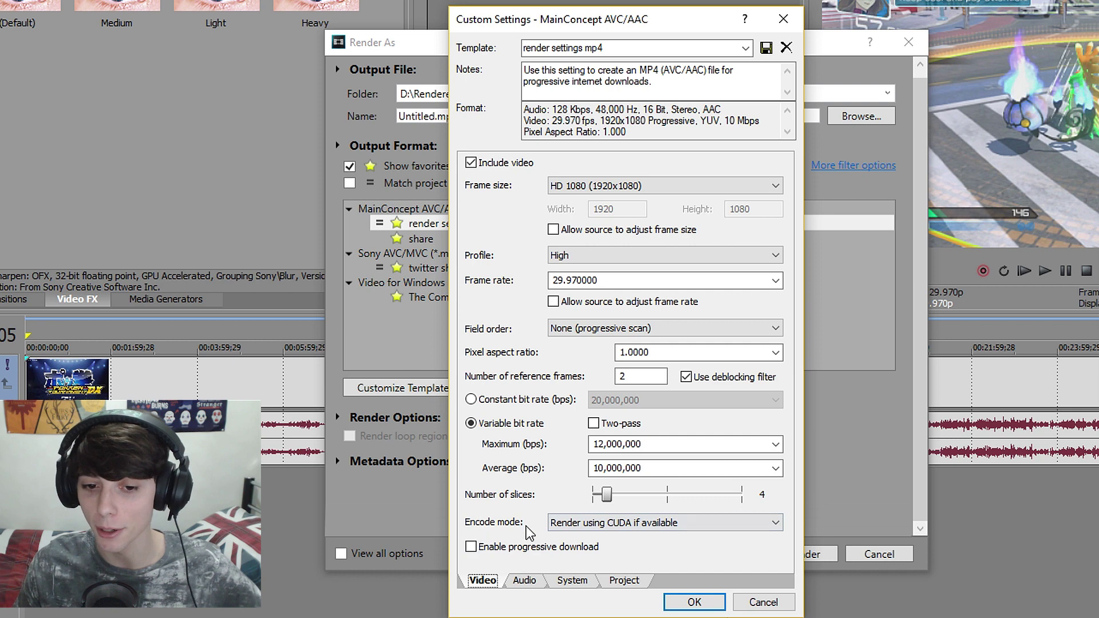
pyautogui.click(624, 525)
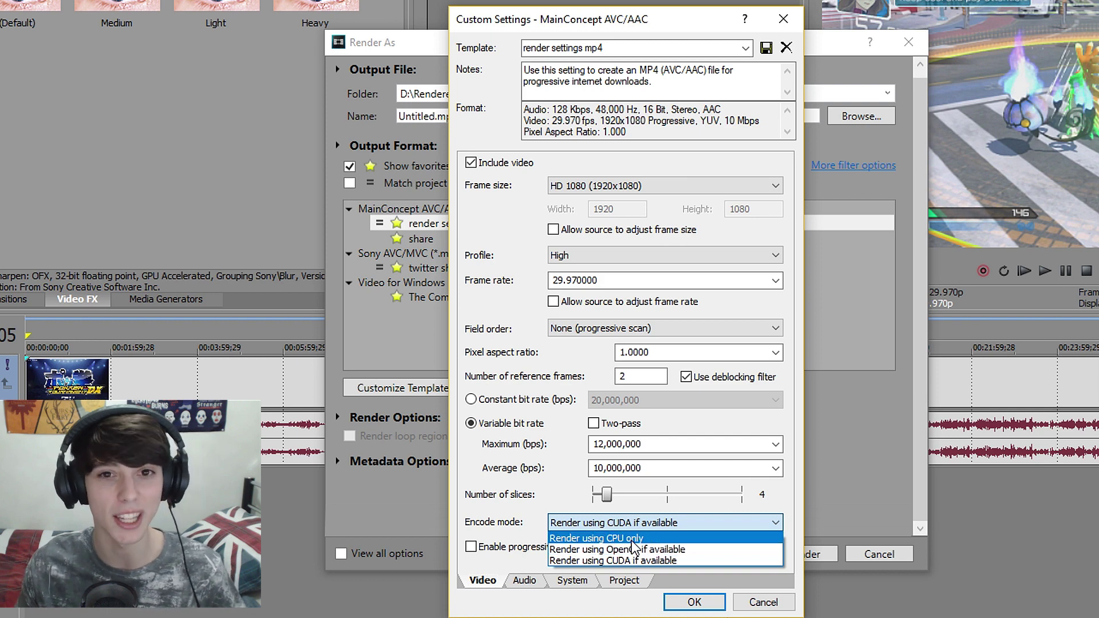
pyautogui.click(571, 581)
pyautogui.click(571, 581)
pyautogui.click(624, 580)
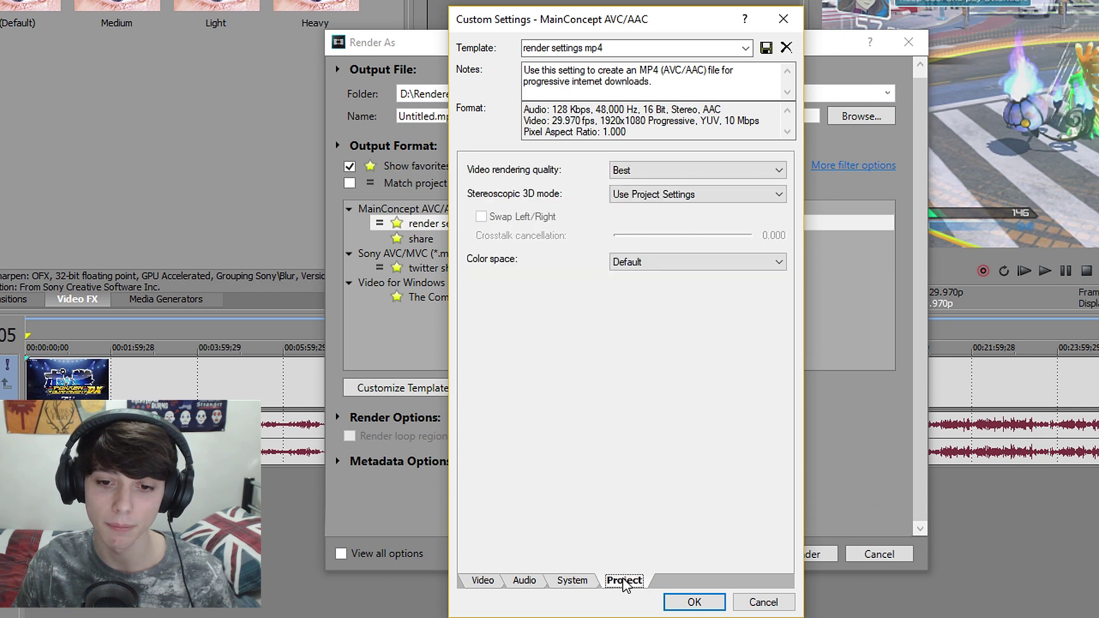
pyautogui.click(661, 171)
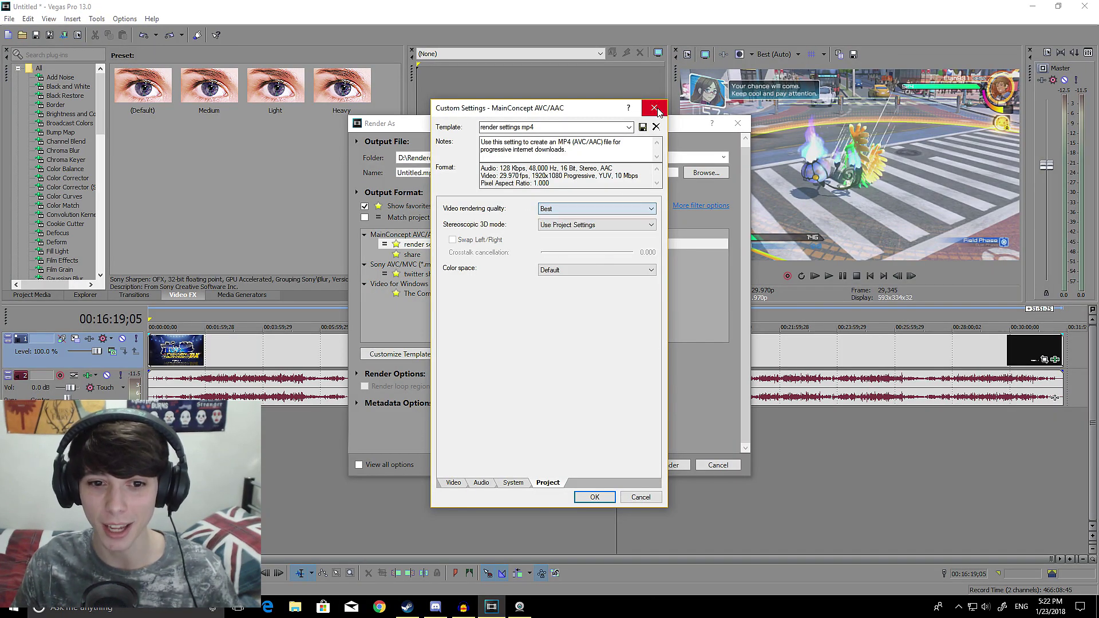
pyautogui.click(655, 108)
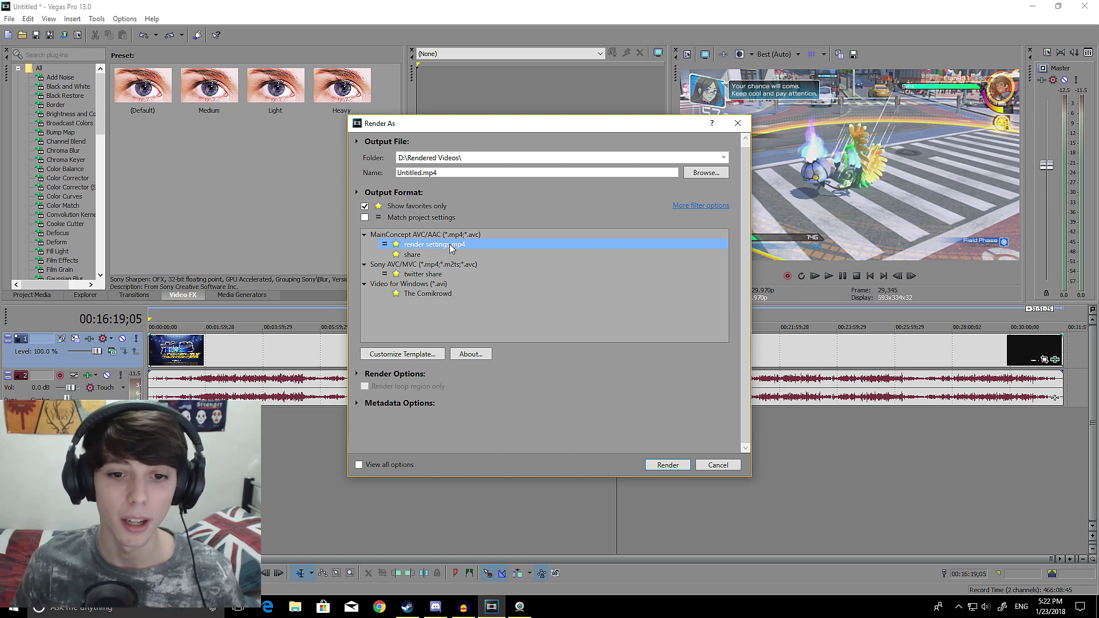
# Close the MP4 settings and open custom settings for the AVI template 'The Comikrowd'
pyautogui.click(428, 295)
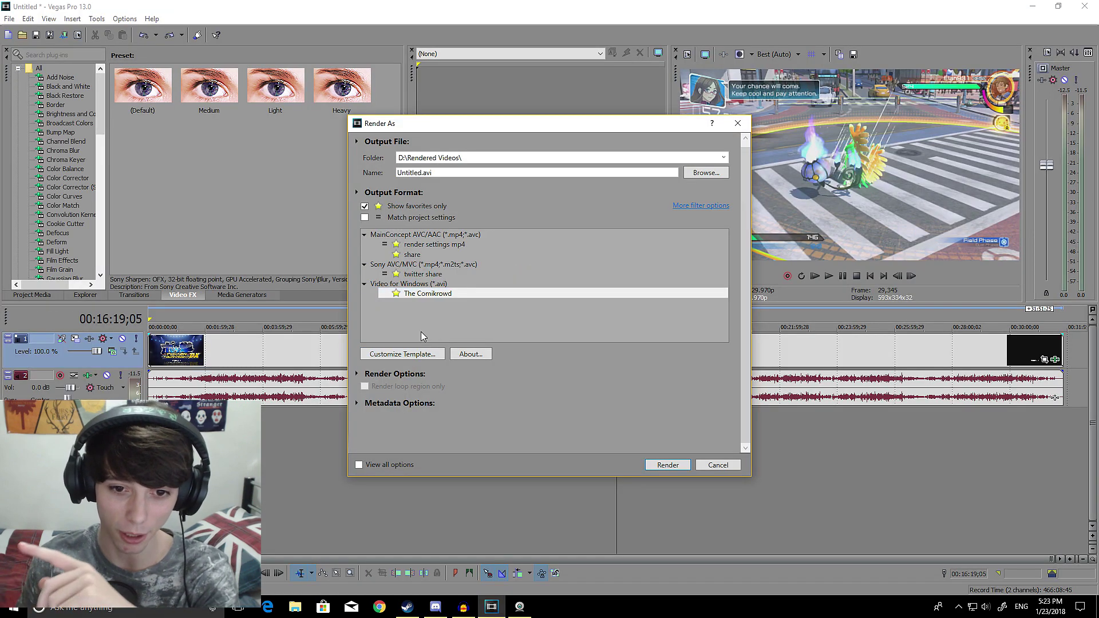
pyautogui.click(427, 354)
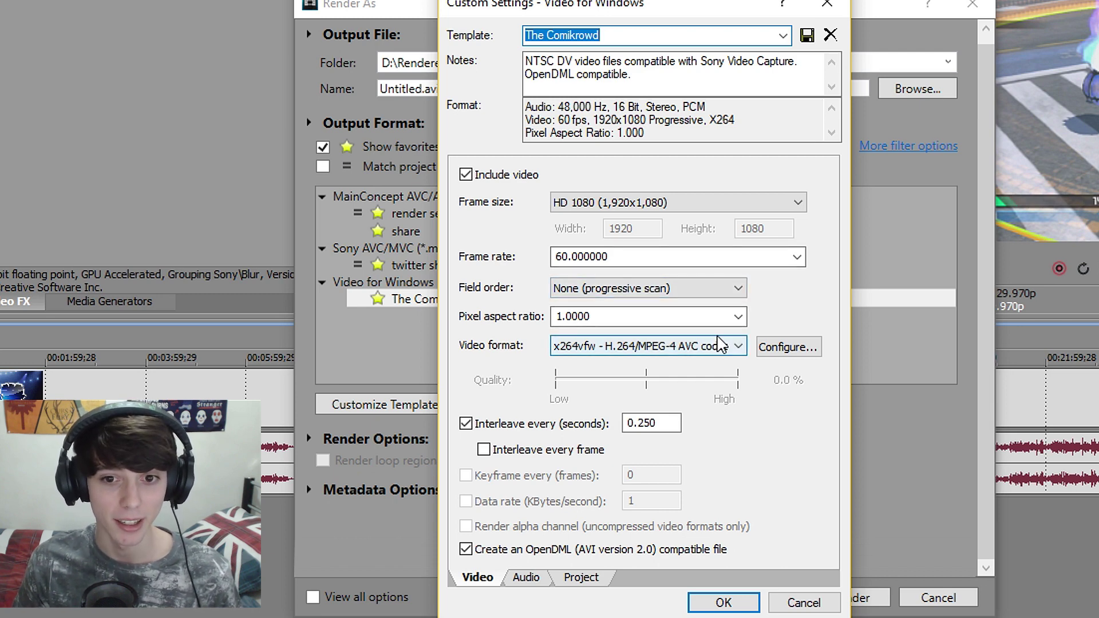
pyautogui.click(783, 36)
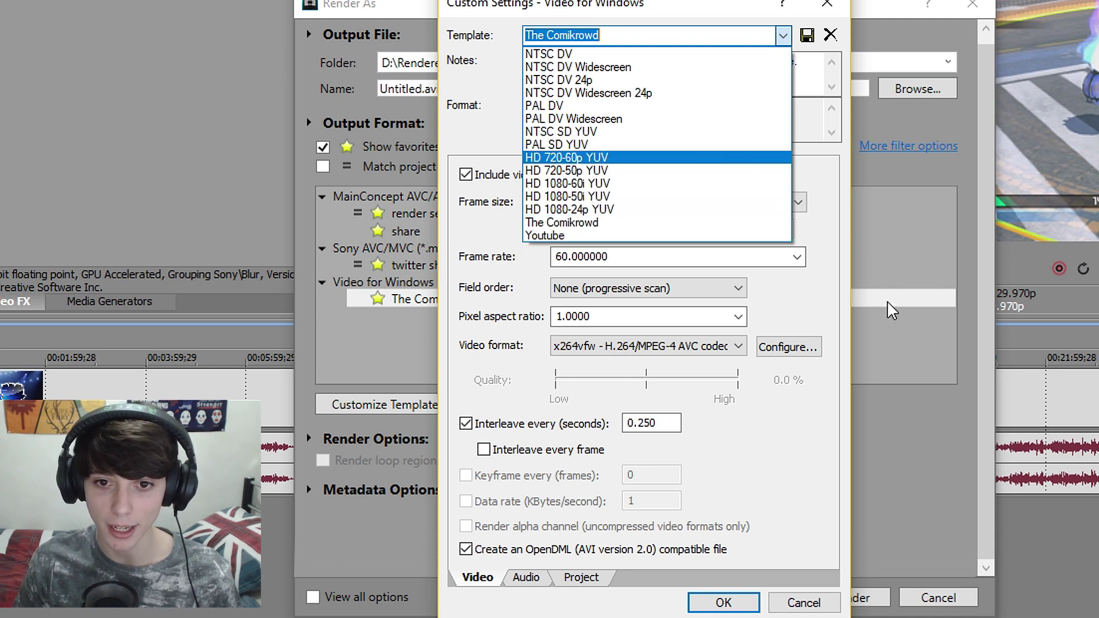
# Set frame rate to 29.970 (NTSC), keeping HD 1080 frame size and progressive field order
pyautogui.click(847, 295)
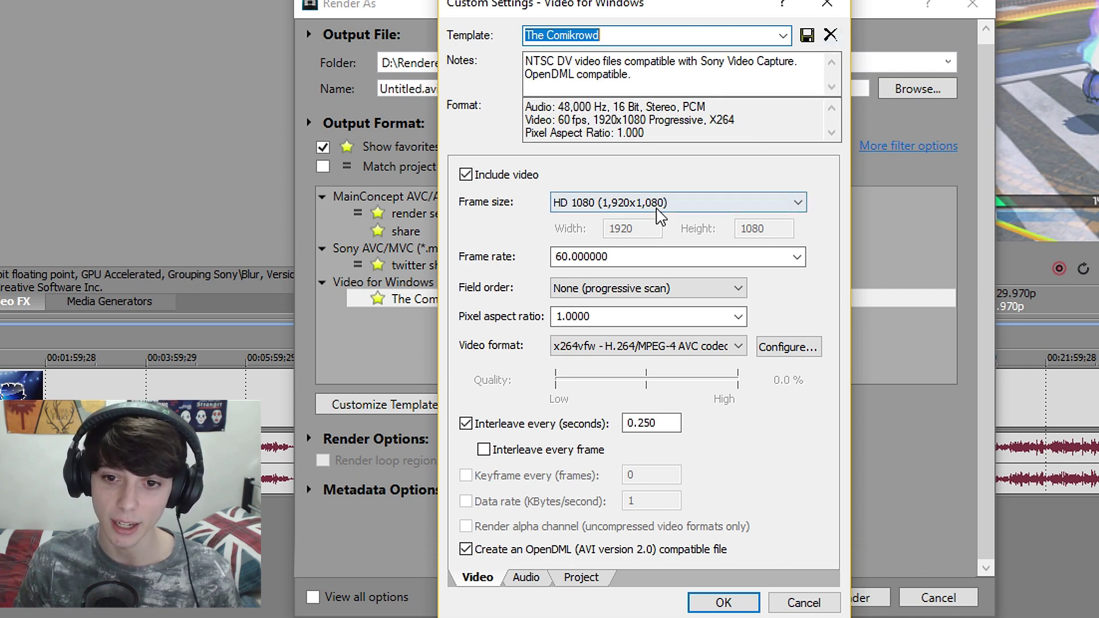
pyautogui.click(797, 257)
pyautogui.click(740, 366)
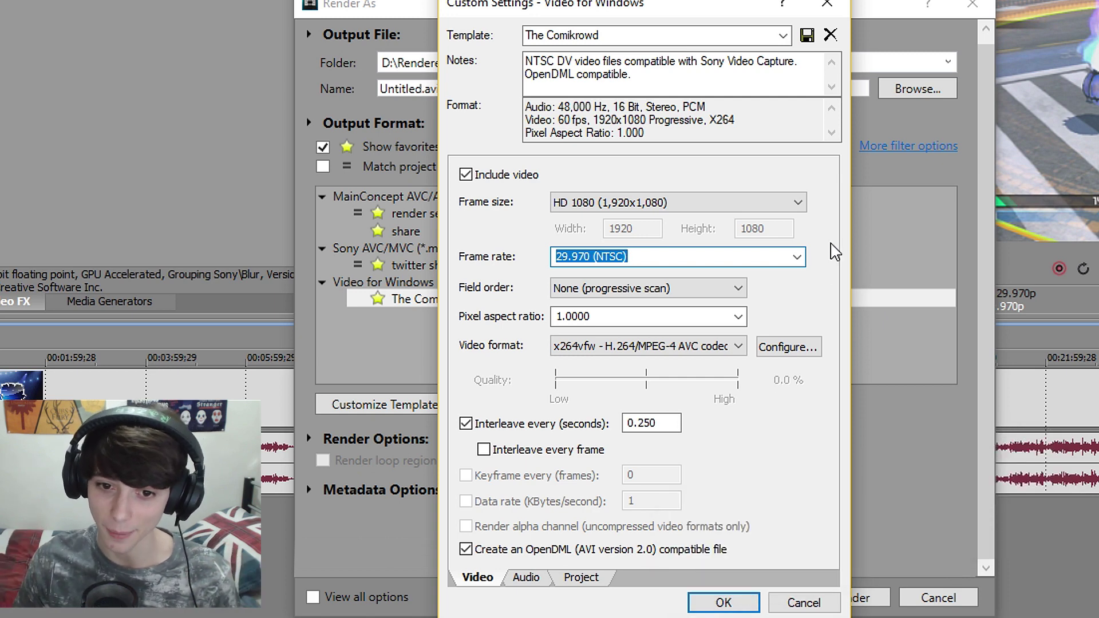
pyautogui.click(630, 202)
pyautogui.click(631, 202)
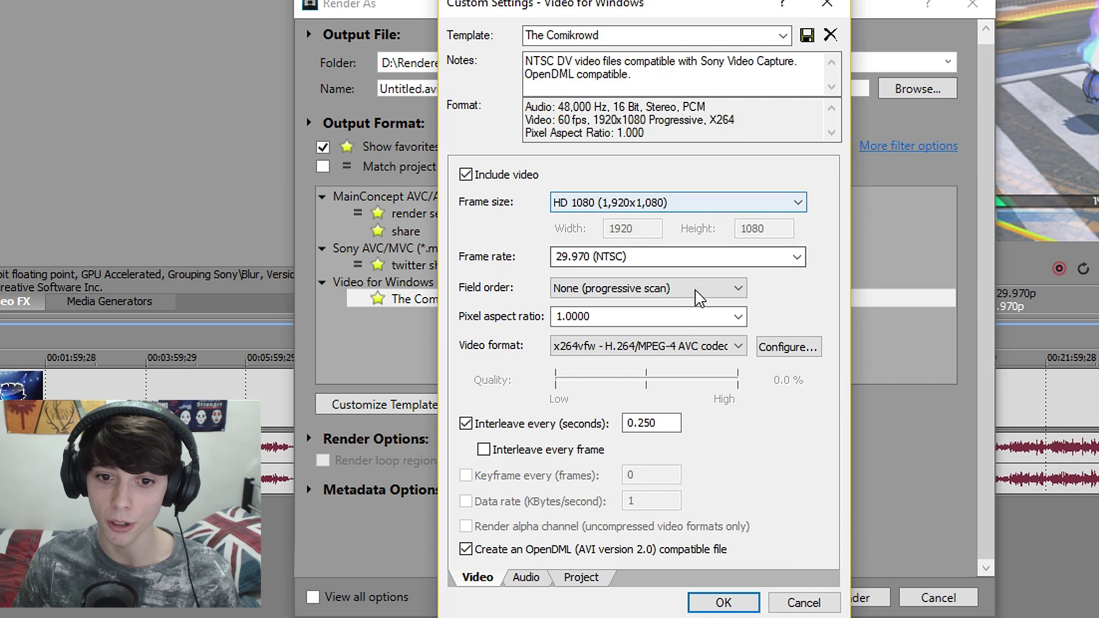
pyautogui.click(675, 316)
pyautogui.click(739, 288)
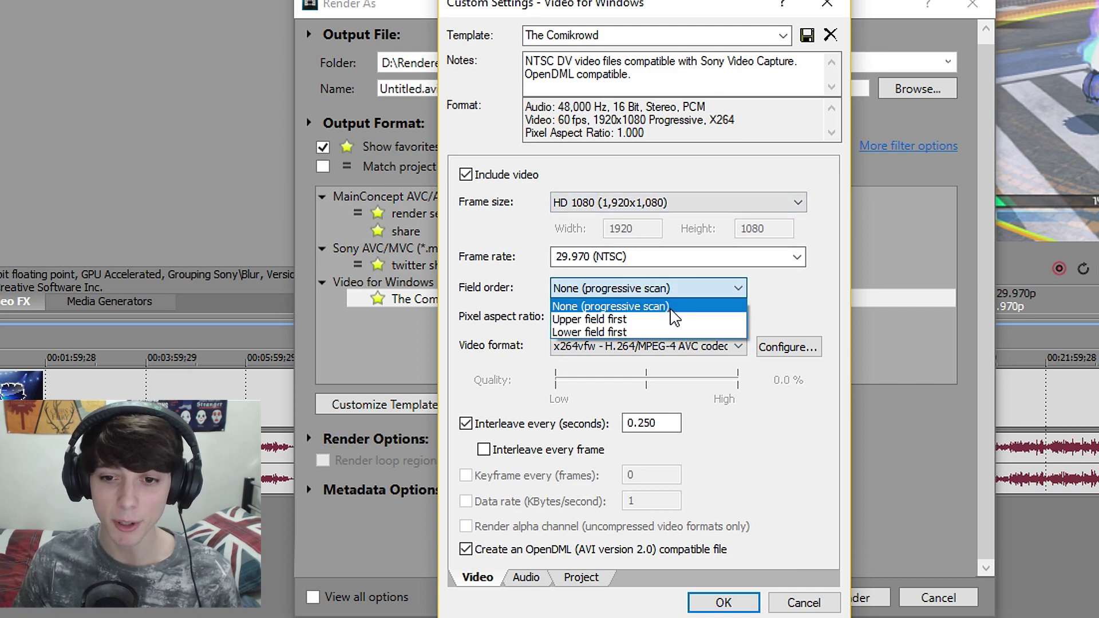
pyautogui.click(835, 309)
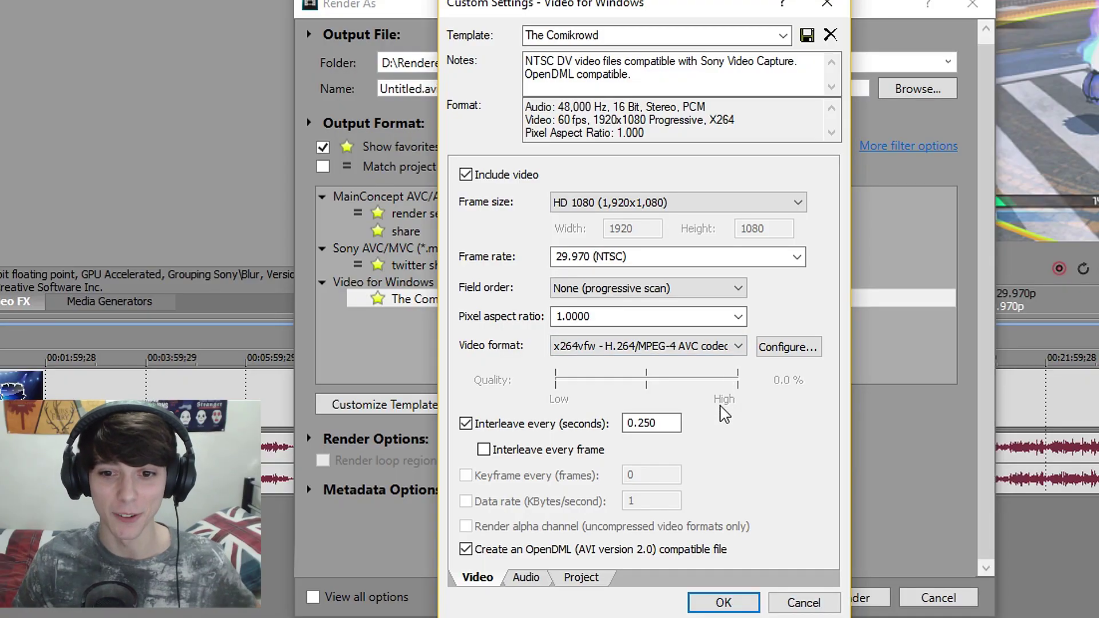
# Keep x264vfw as the video codec and open its encoder configuration
pyautogui.click(717, 348)
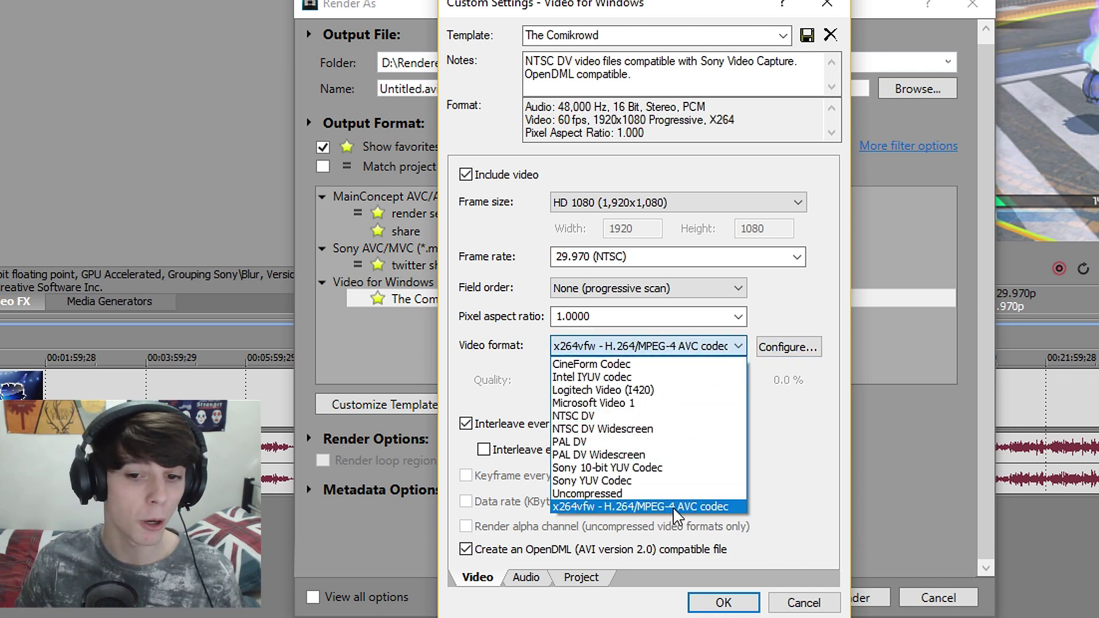
pyautogui.click(798, 457)
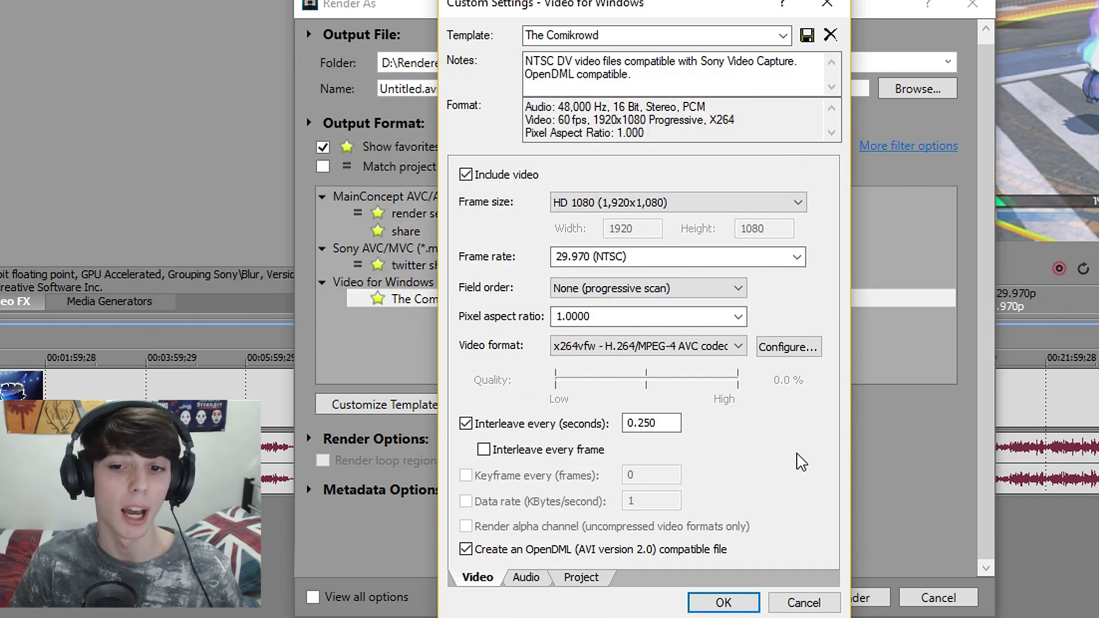
pyautogui.click(741, 347)
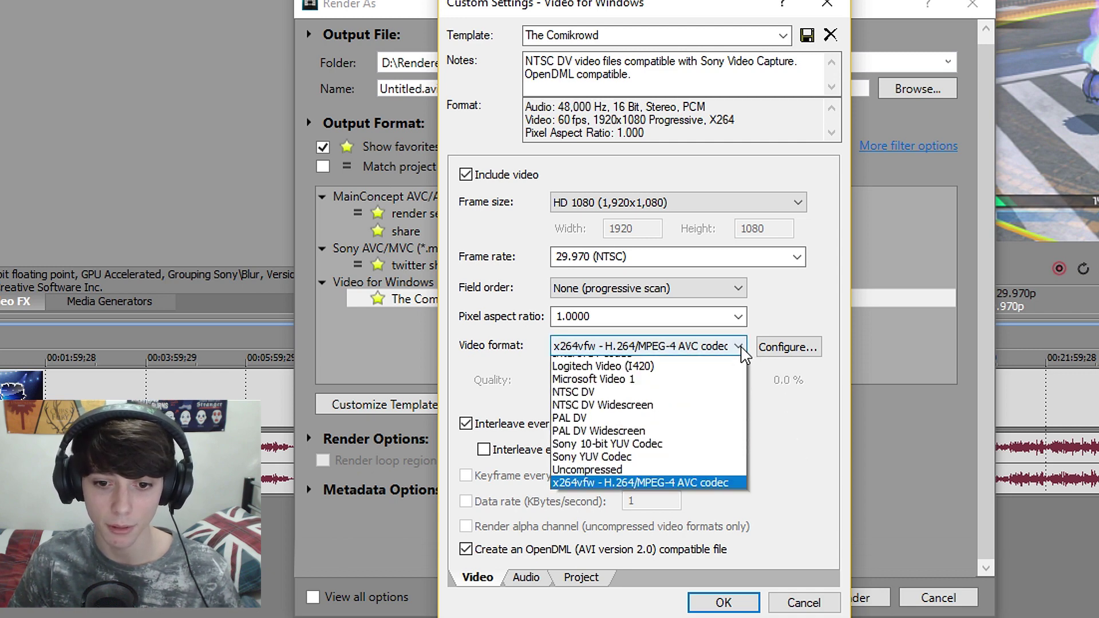
pyautogui.click(739, 351)
pyautogui.click(740, 351)
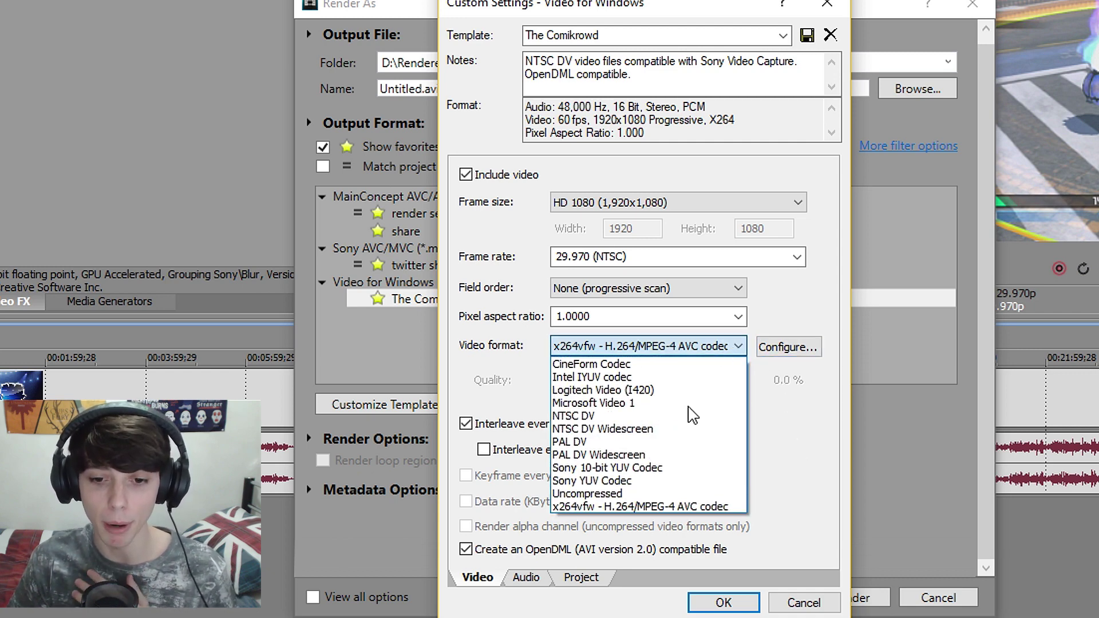
pyautogui.click(644, 507)
pyautogui.click(779, 358)
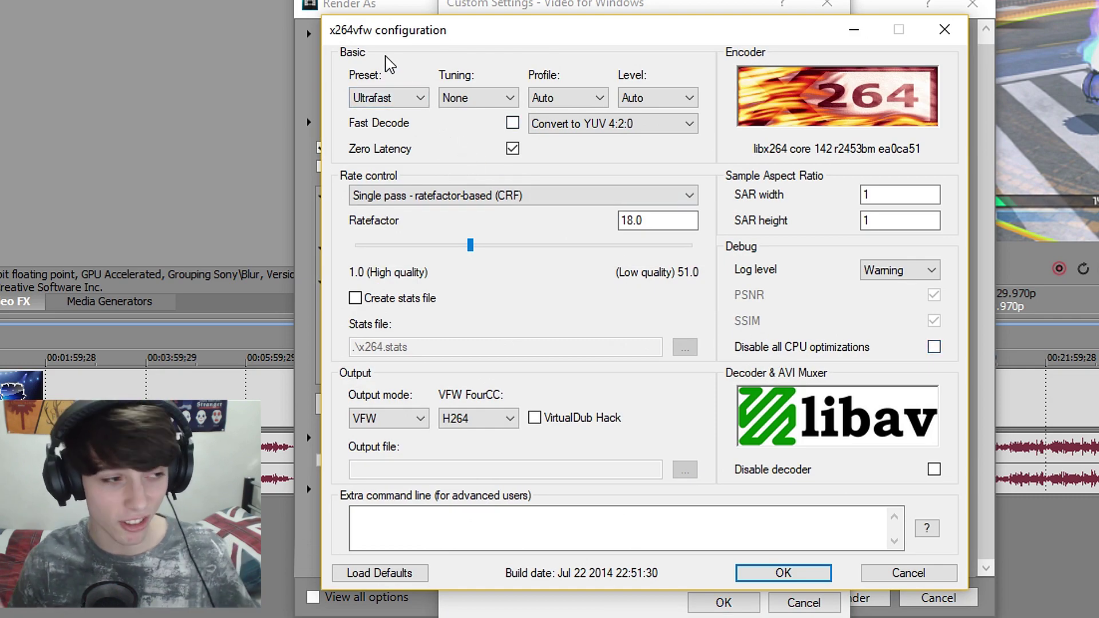
# Keep the Ultrafast preset and CRF rate control at ratefactor 18.0
pyautogui.click(386, 98)
pyautogui.click(391, 104)
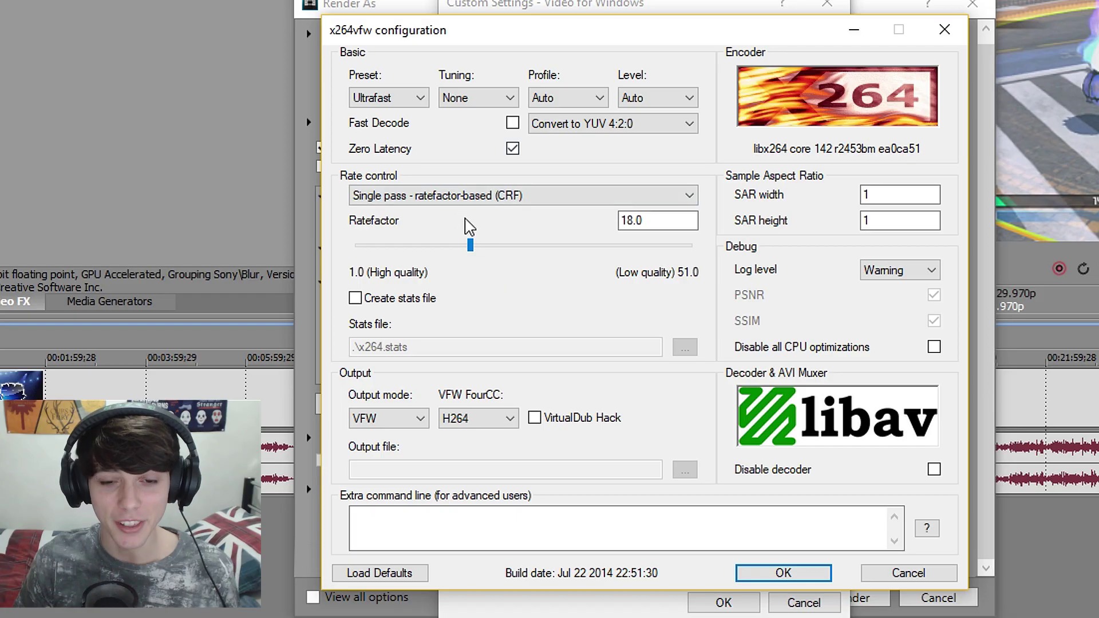
pyautogui.click(512, 197)
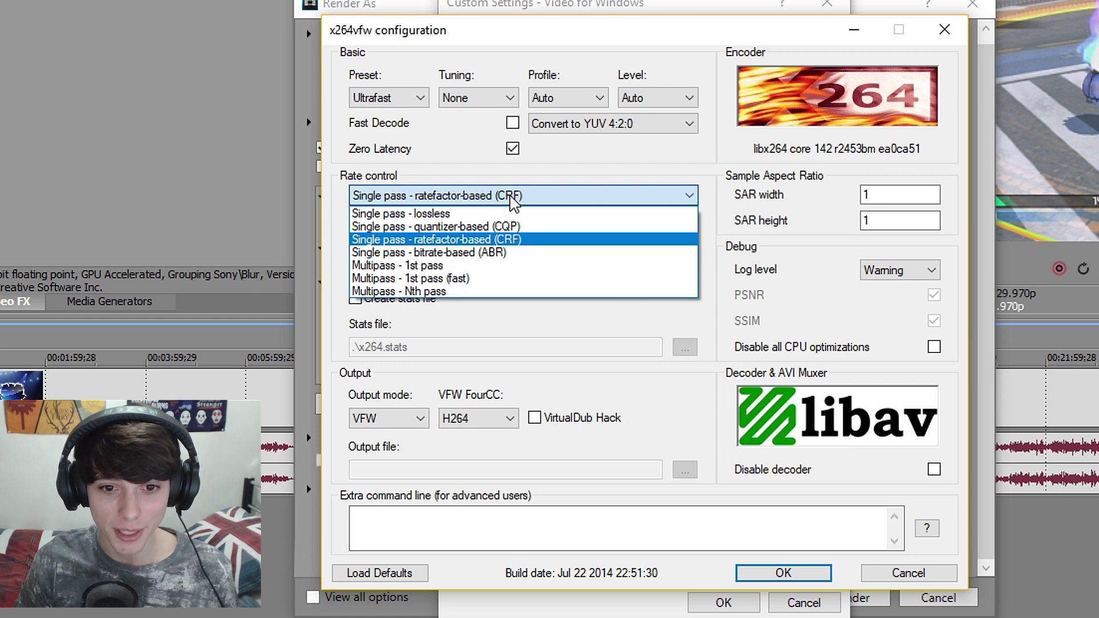
pyautogui.click(504, 239)
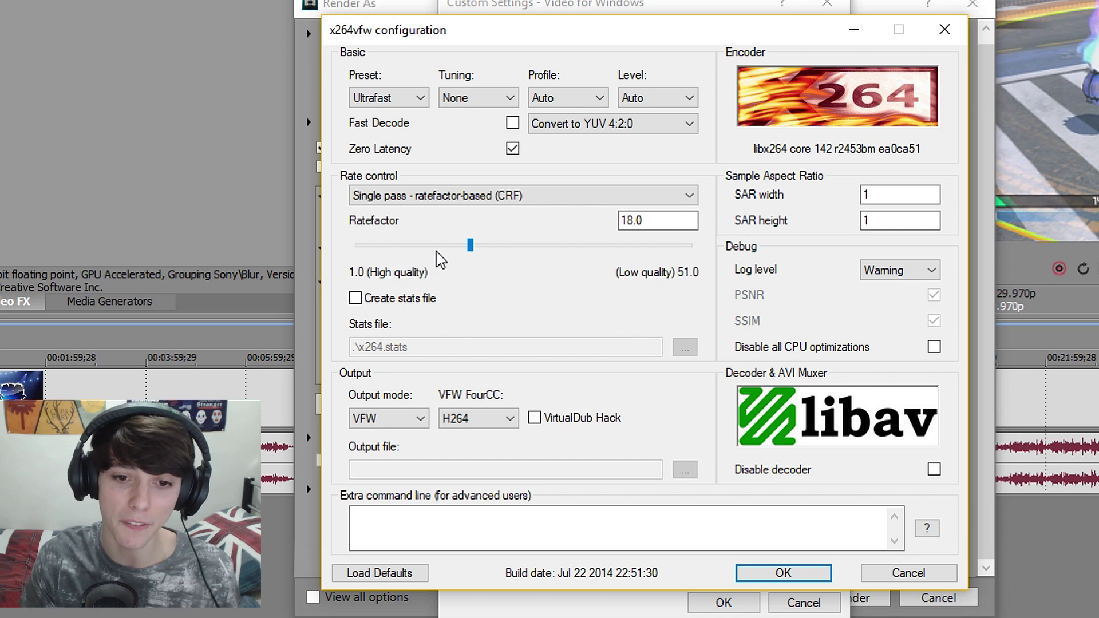
# Keep H264 as the VFW FourCC and close the x264vfw configuration
pyautogui.click(500, 421)
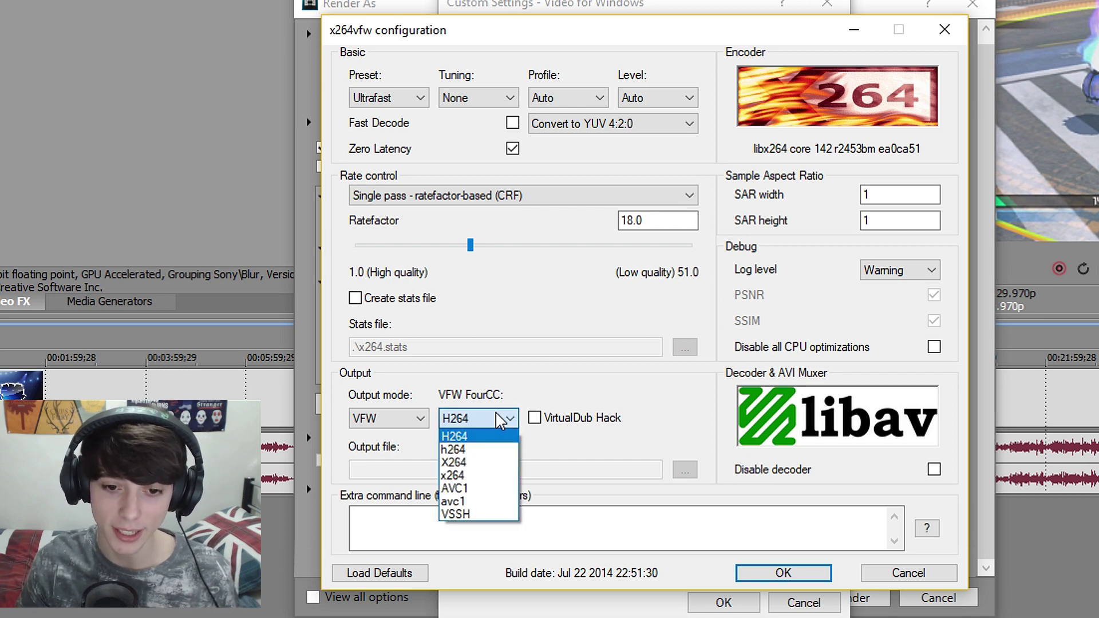
pyautogui.click(501, 419)
pyautogui.click(502, 418)
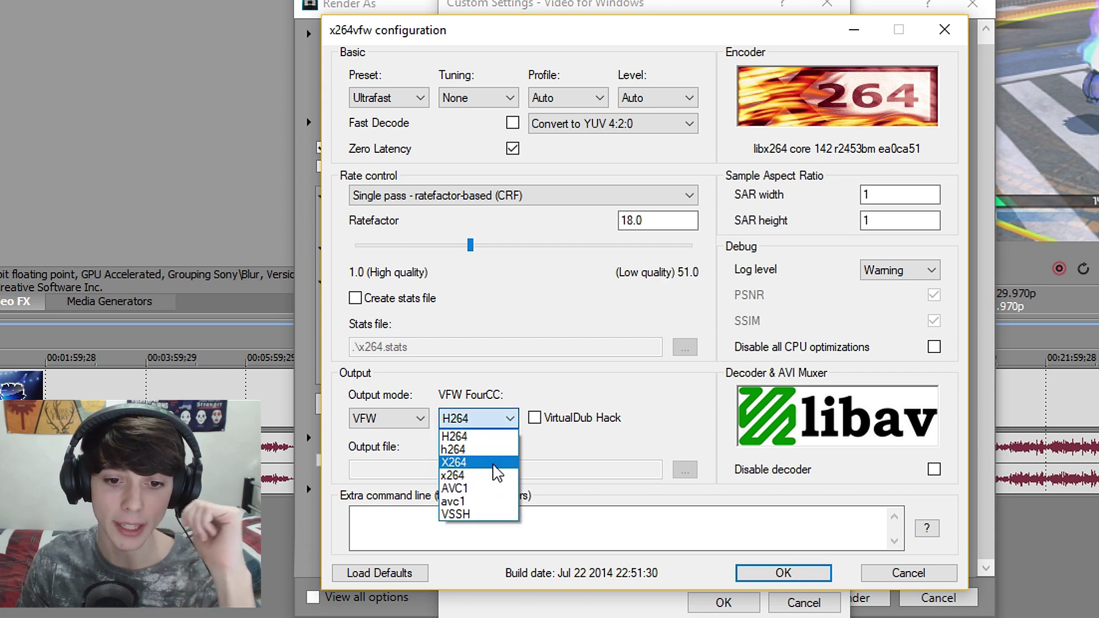
pyautogui.click(490, 437)
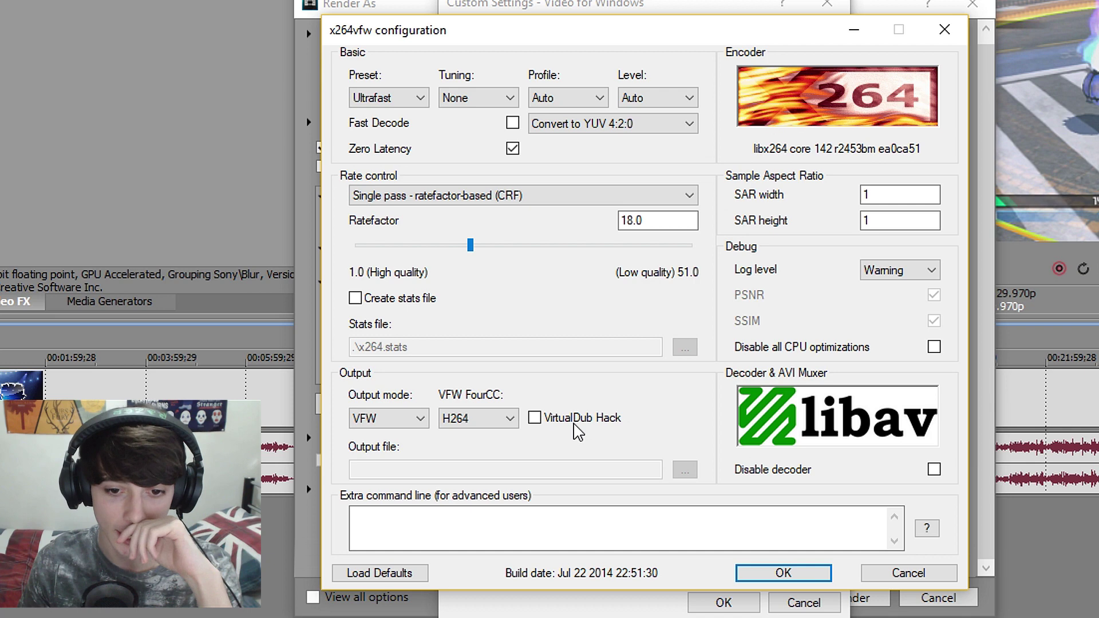
pyautogui.click(498, 419)
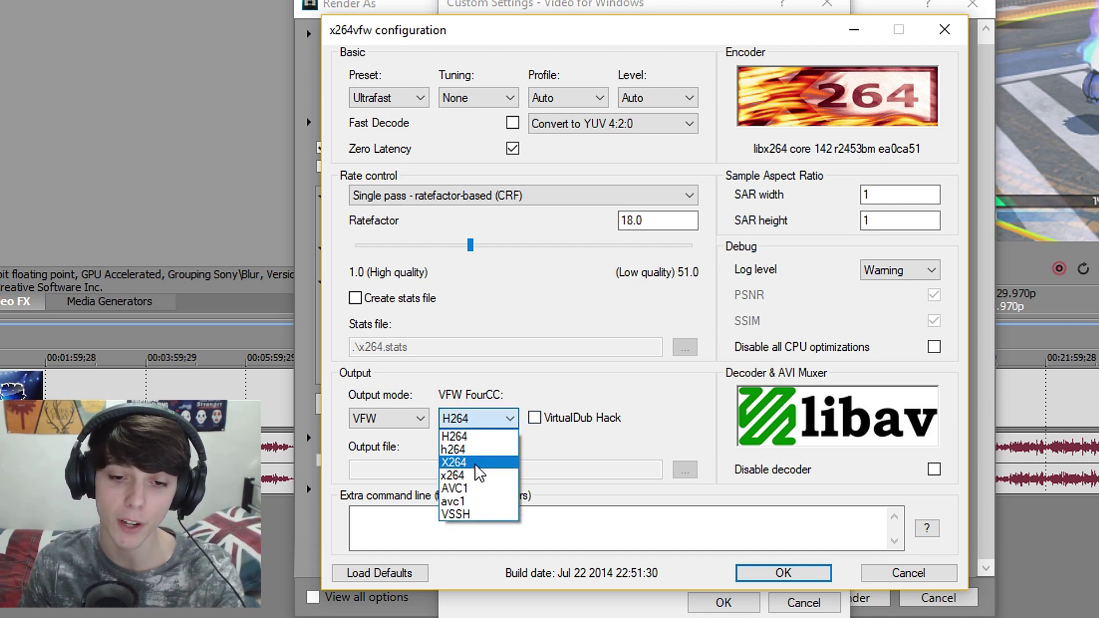
pyautogui.click(468, 437)
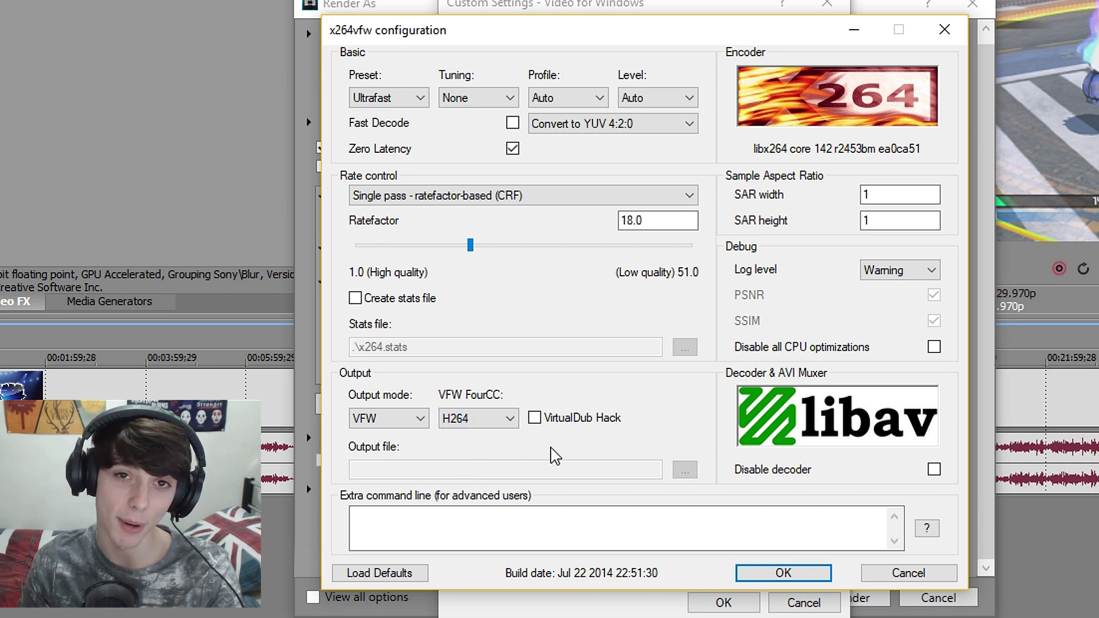
pyautogui.click(505, 421)
pyautogui.click(454, 425)
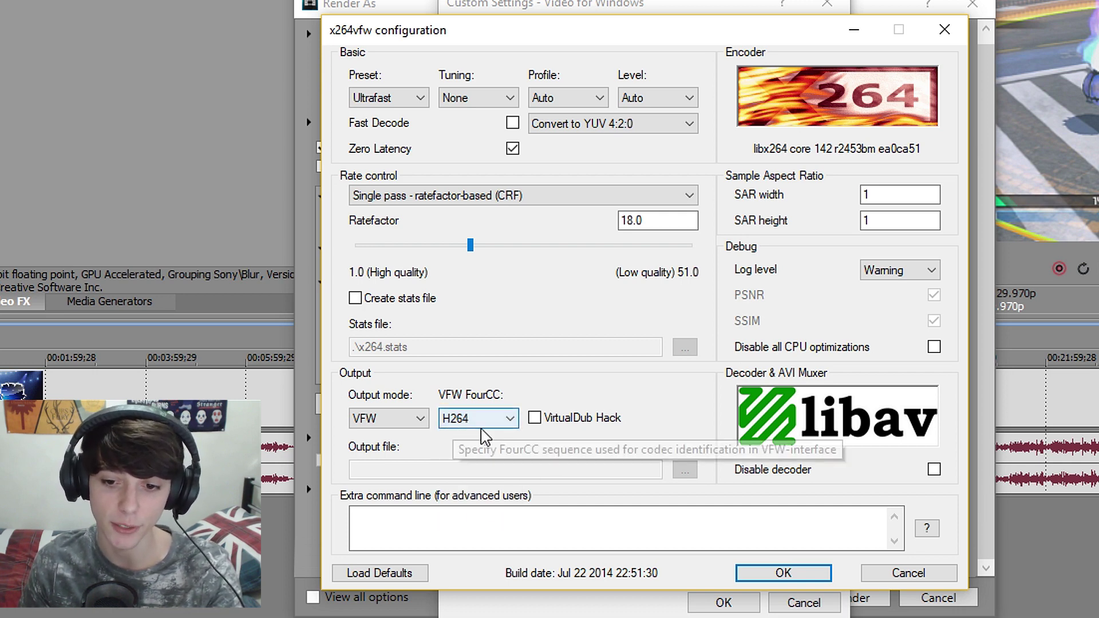
pyautogui.click(923, 574)
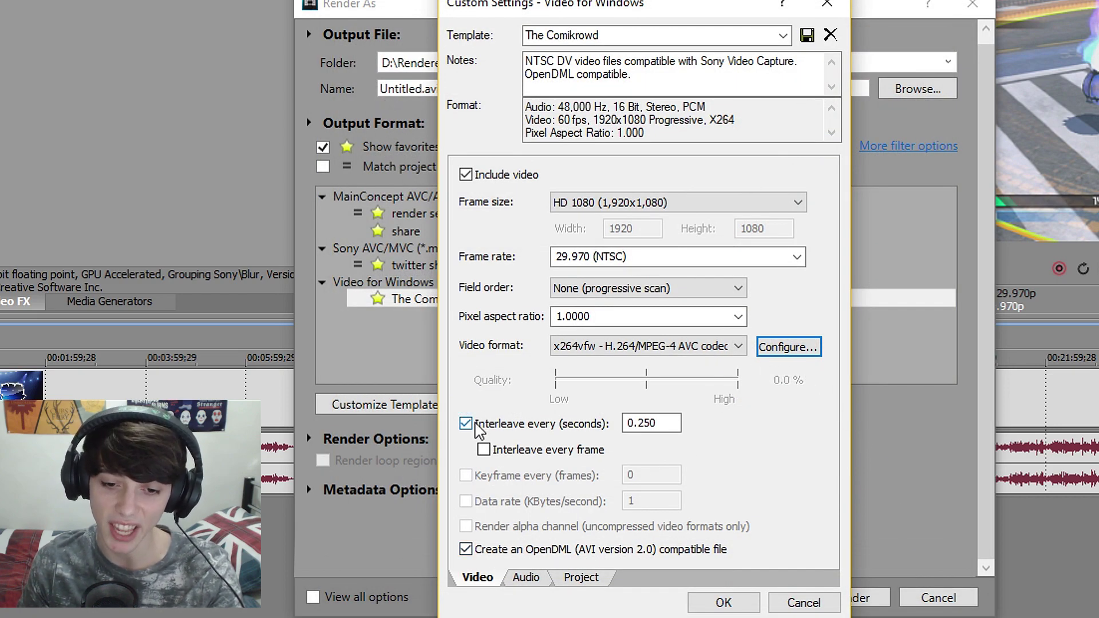
# Review the AVI template's Audio and Project settings, then cancel back to Render As
pyautogui.click(540, 578)
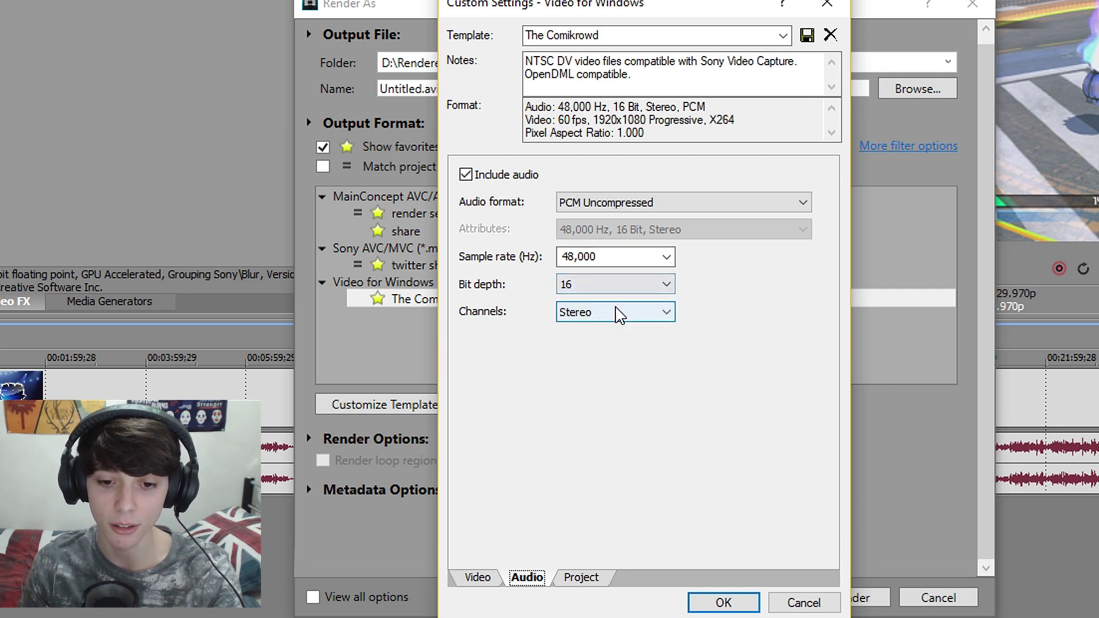
pyautogui.click(581, 579)
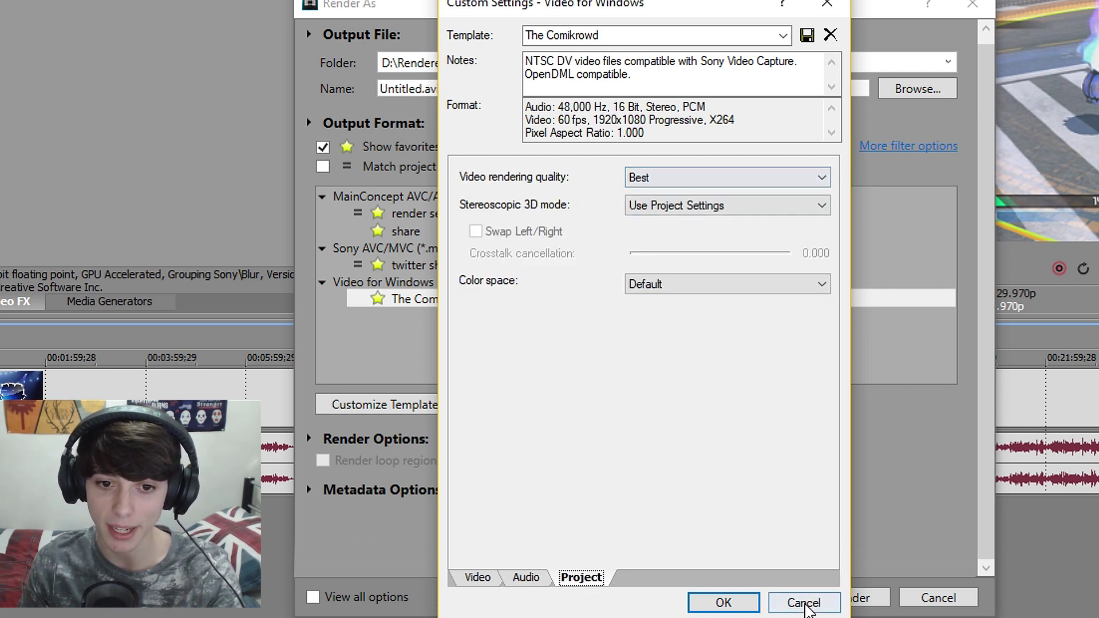
pyautogui.click(805, 603)
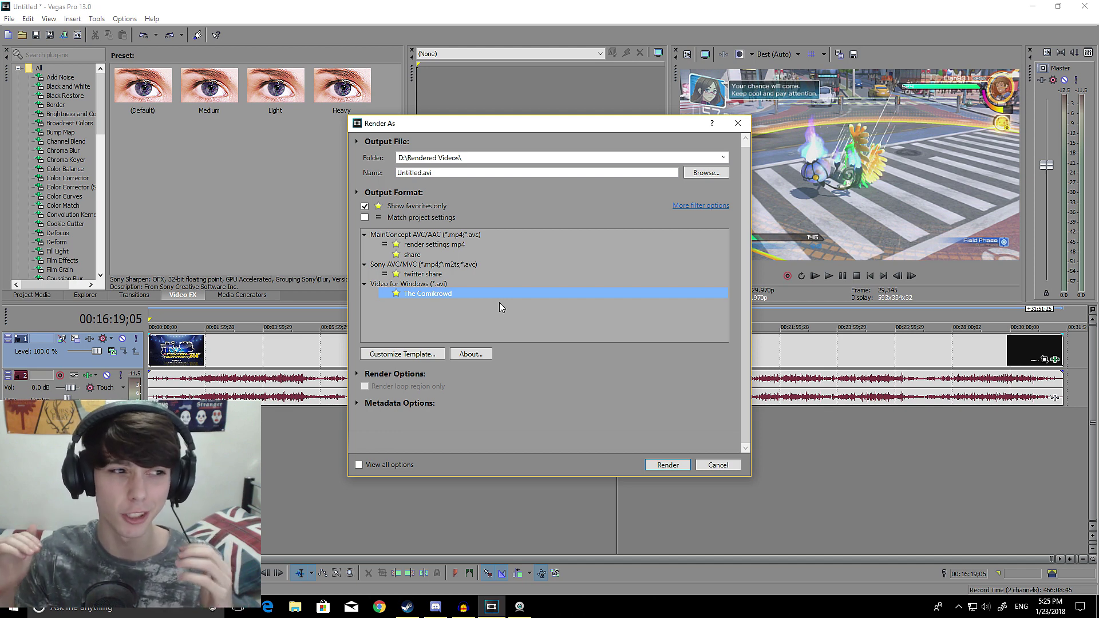
# Compare the 'render settings mp4' and 'The Comikrowd' templates, close Render As, and jump later in the gameplay
pyautogui.click(431, 245)
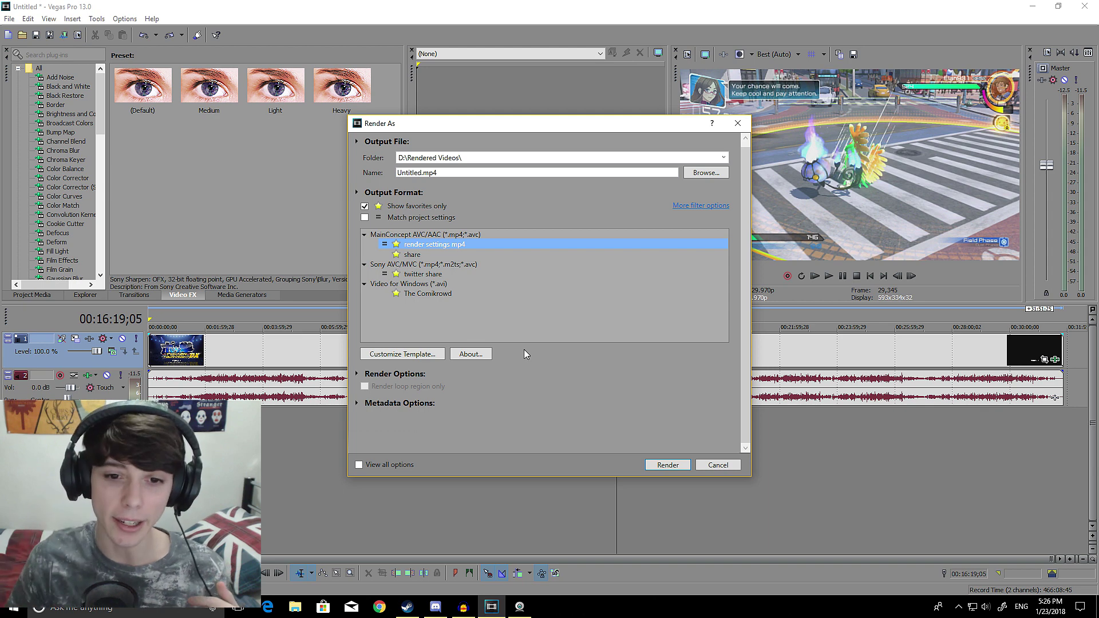
pyautogui.click(475, 294)
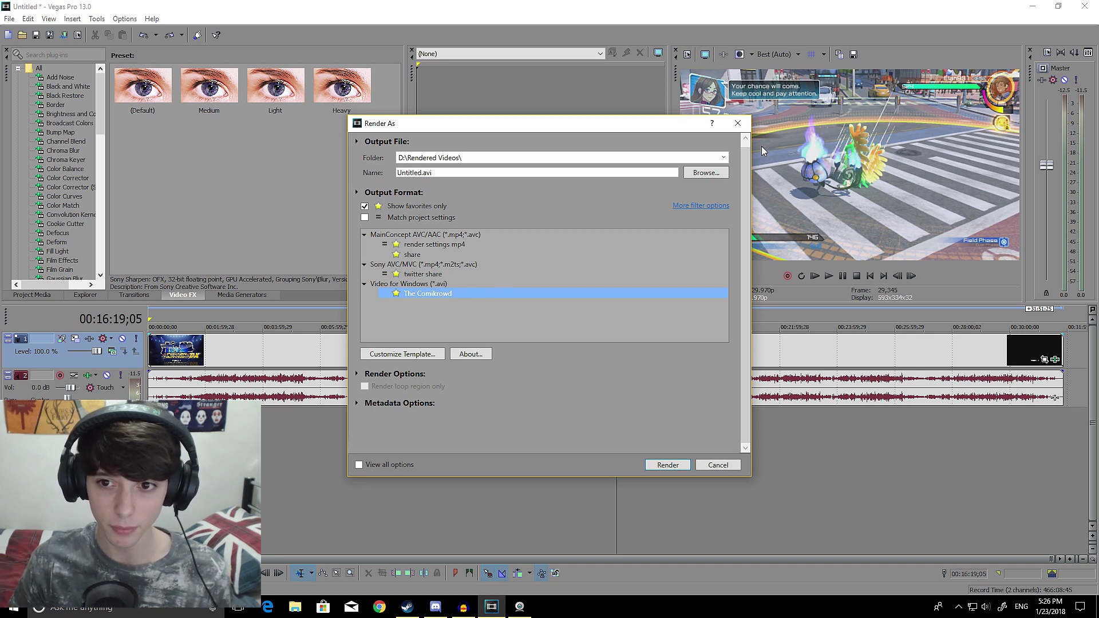
pyautogui.click(735, 124)
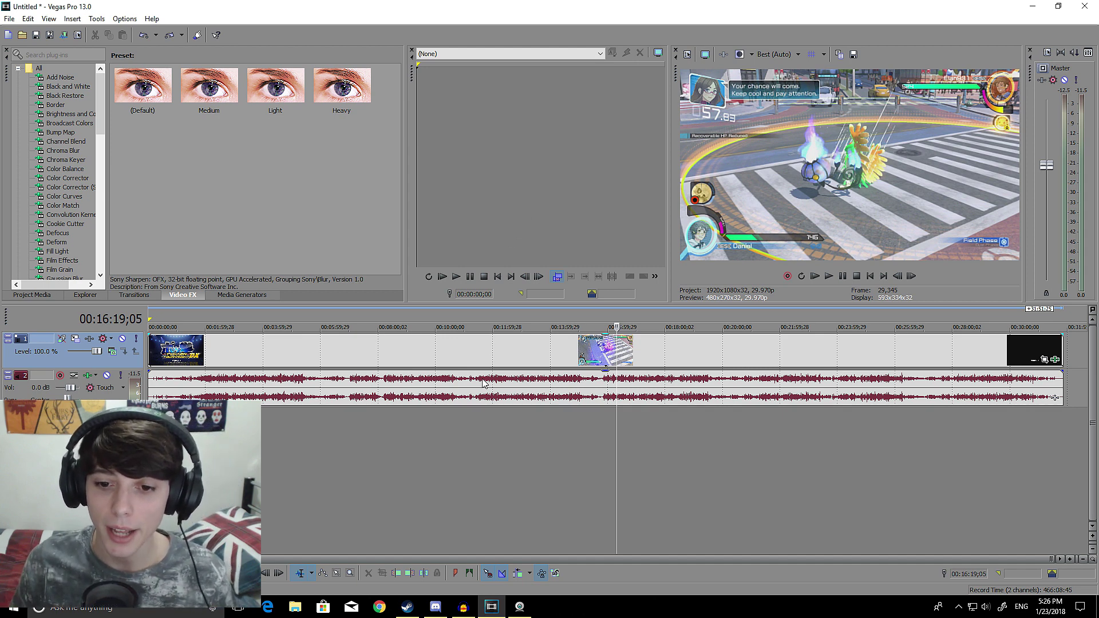
pyautogui.click(596, 439)
# Place the playhead at 00:14:41;03 on the gameplay timeline
pyautogui.click(571, 435)
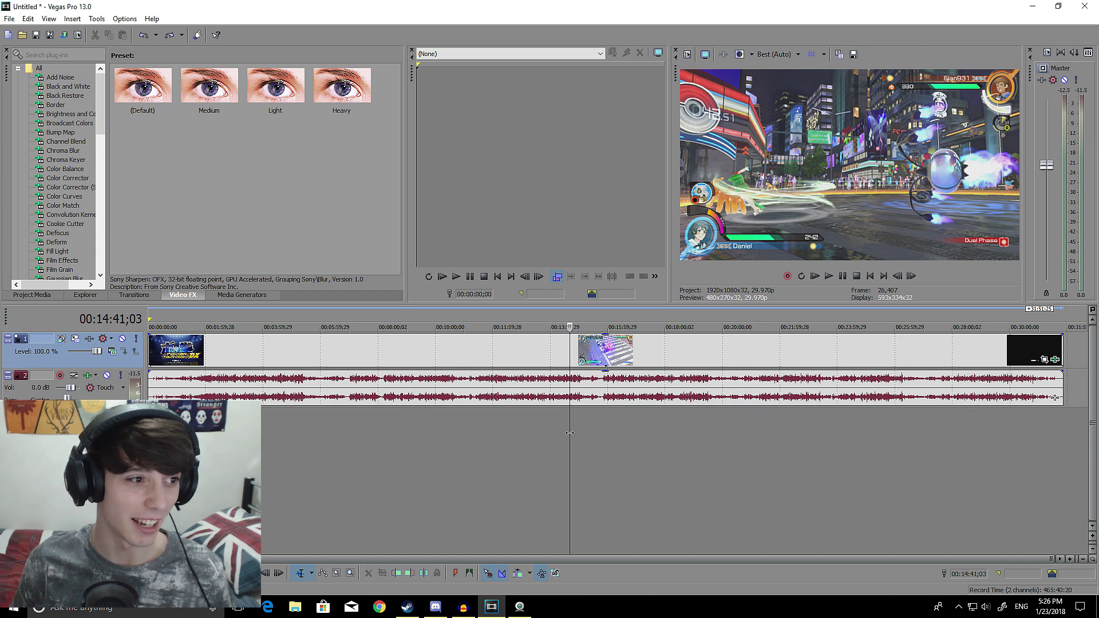